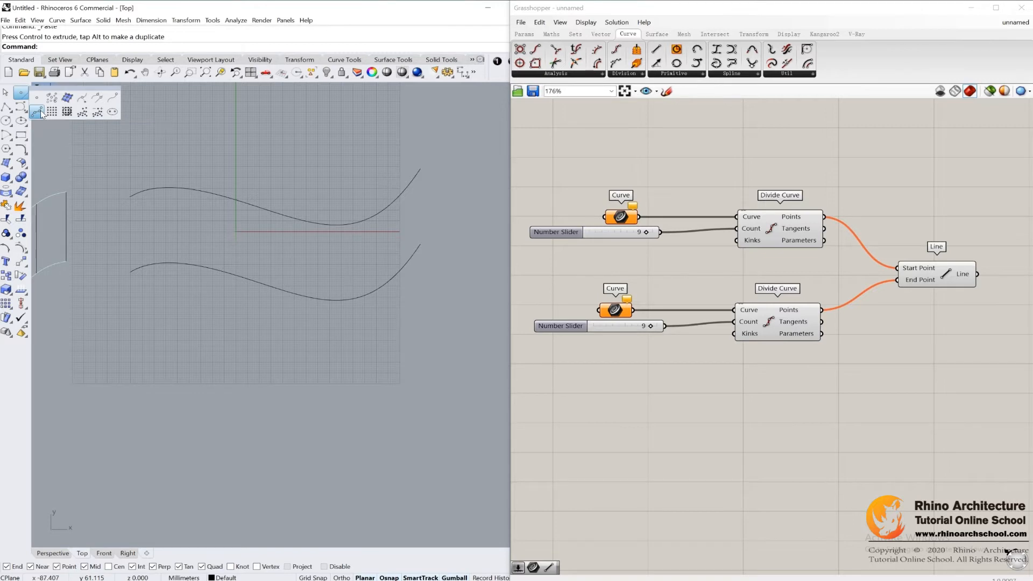
Divide the upper and lower wavy curves into 9 segments each, marking the division points.
left_click(37, 112)
left_click(223, 196)
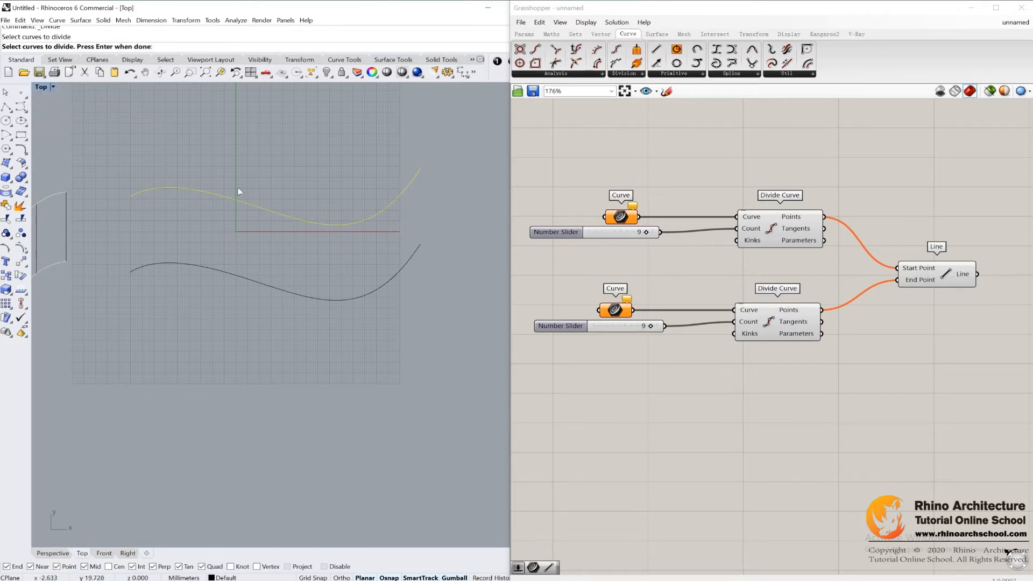
key("Return")
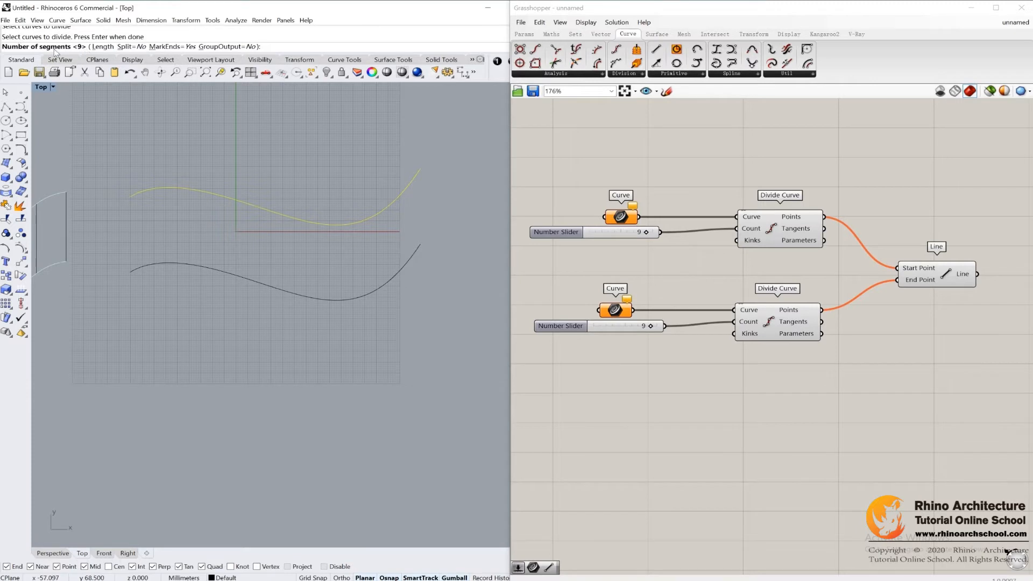
key("Return")
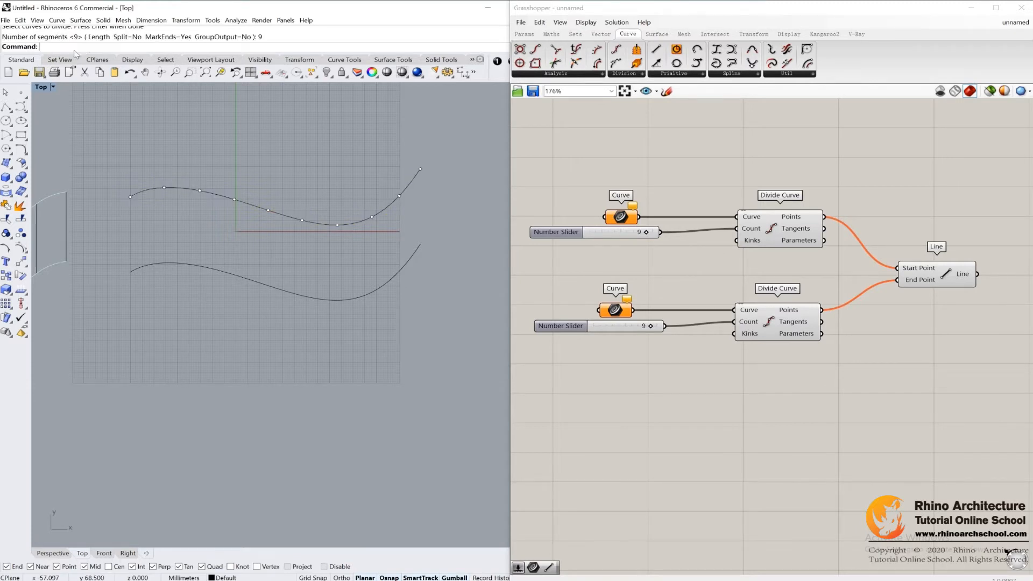
left_click(280, 288)
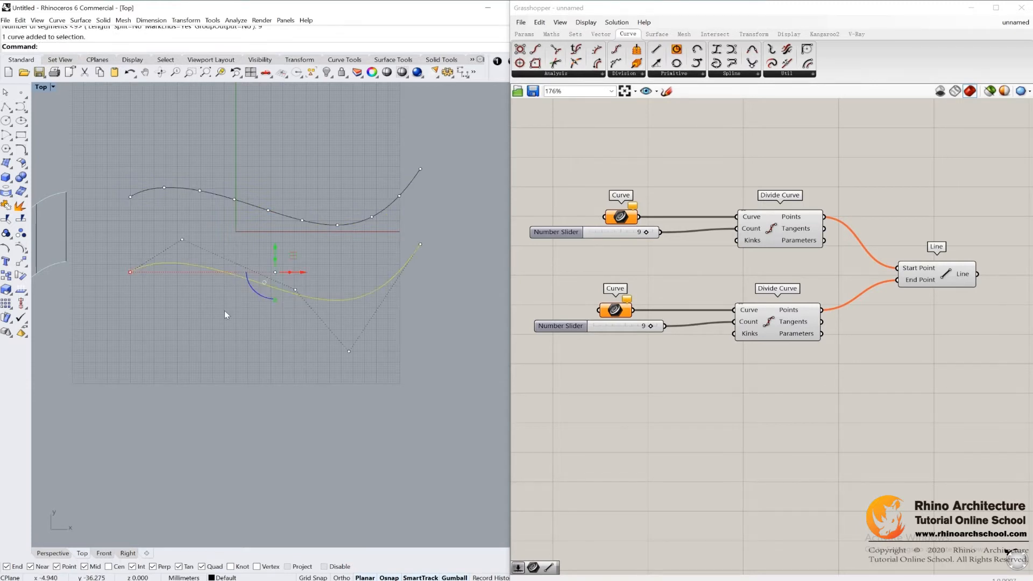
key("Return")
key("Return")
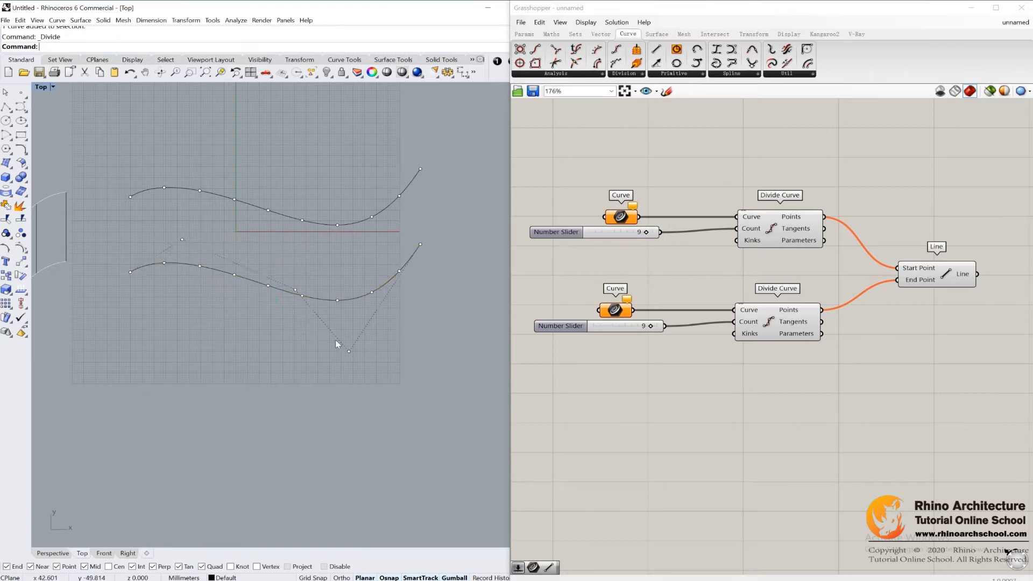
Draw a polyline from the upper curve's leftmost division point to the lower curve's leftmost one.
scroll(311, 241, "down", 1)
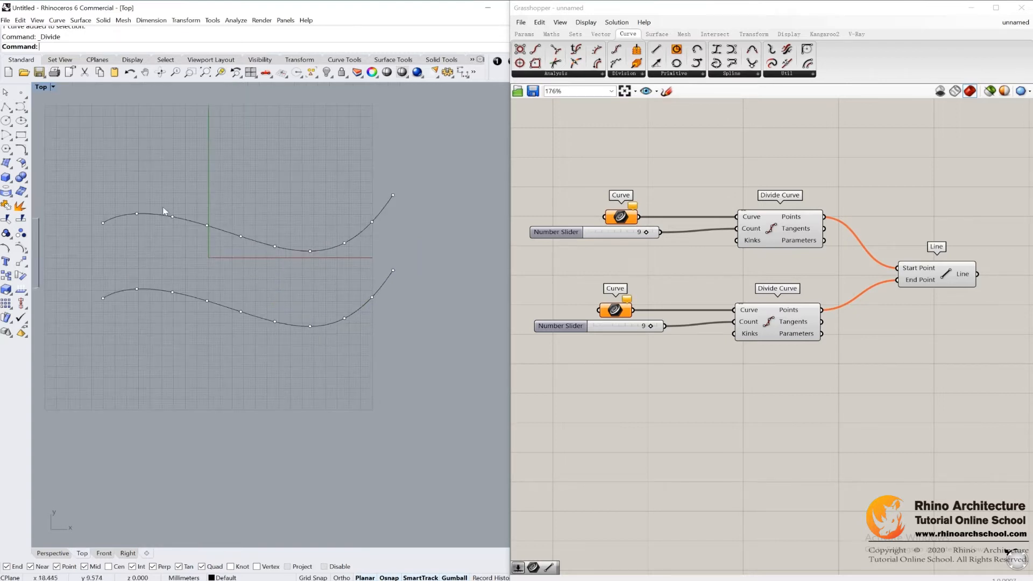
left_click(7, 106)
scroll(116, 231, "up", 4)
scroll(117, 231, "up", 1)
scroll(119, 220, "down", 2)
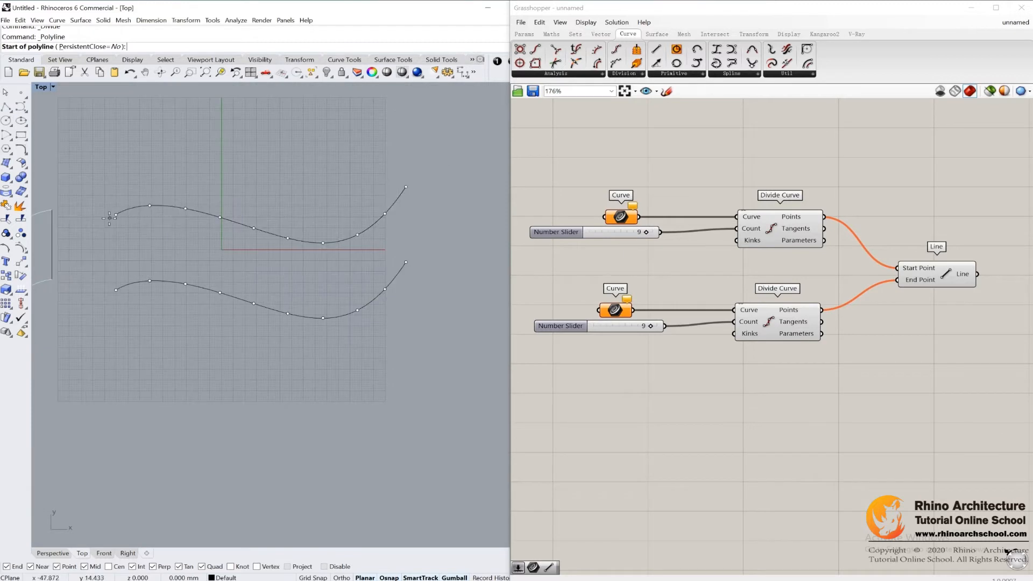
left_click(117, 214)
left_click(117, 307)
key("Return")
Connect the second division points of both curves with a polyline, undoing and re-picking its misplaced end point.
key("Return")
left_click(159, 203)
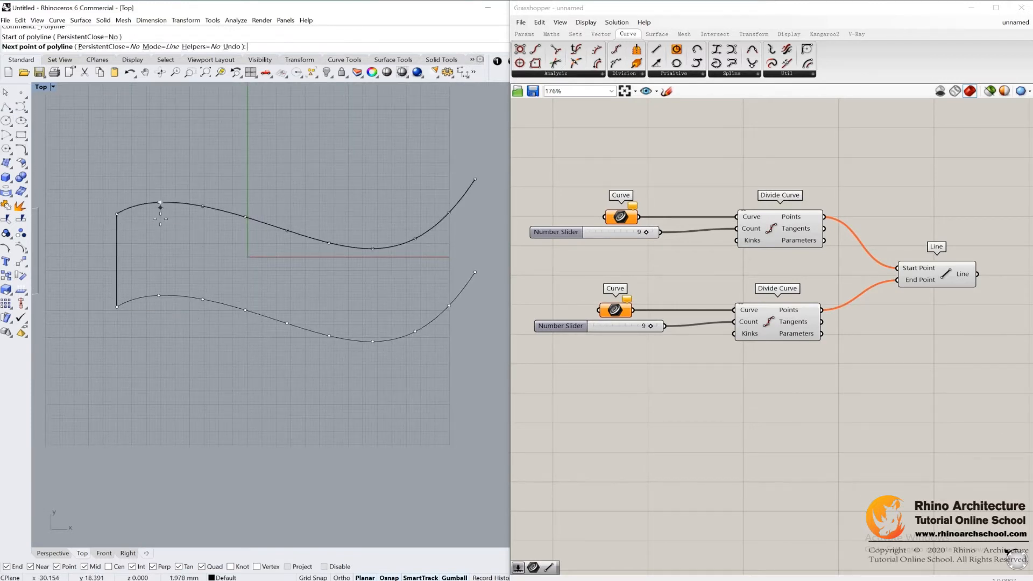
left_click(163, 295)
type("u")
key("Return")
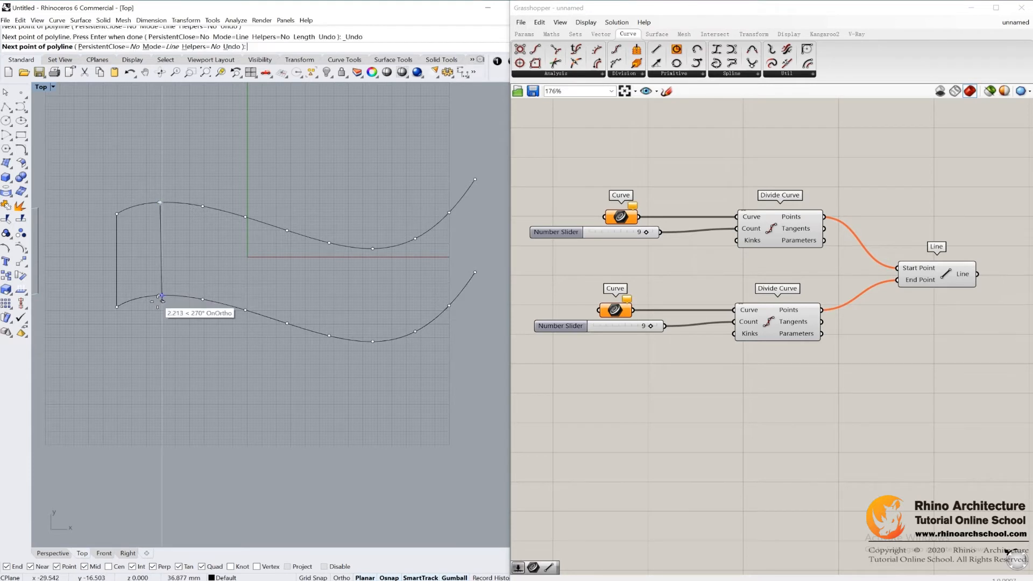
left_click(159, 295)
key("Return")
Connect the third division points of the upper and lower curves with a polyline.
key("Return")
left_click(202, 206)
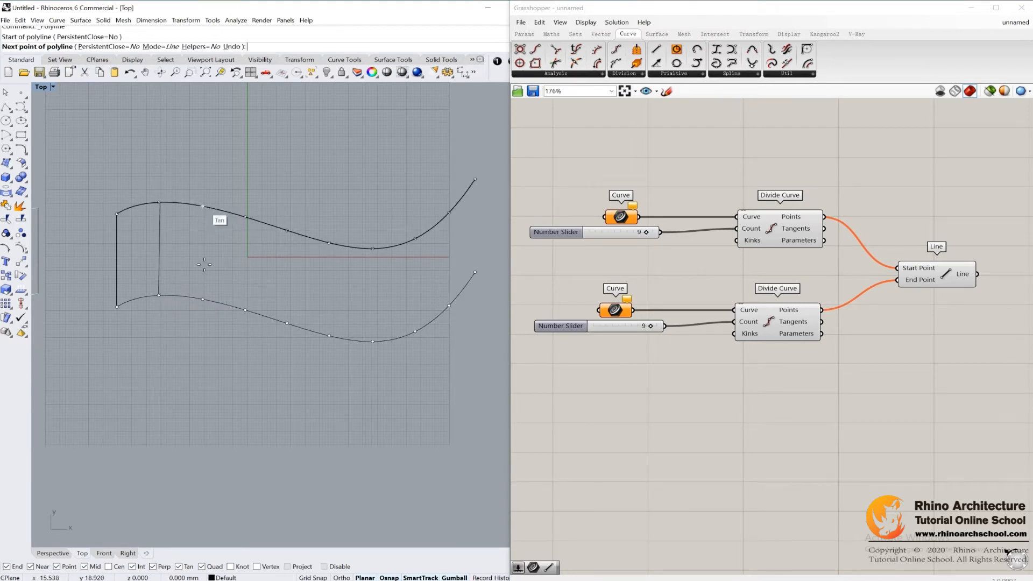
left_click(202, 299)
key("Return")
Delete the three connecting lines and undo the division of both curves.
left_click_drag(112, 253, 102, 254)
key("Delete")
type("Zzz")
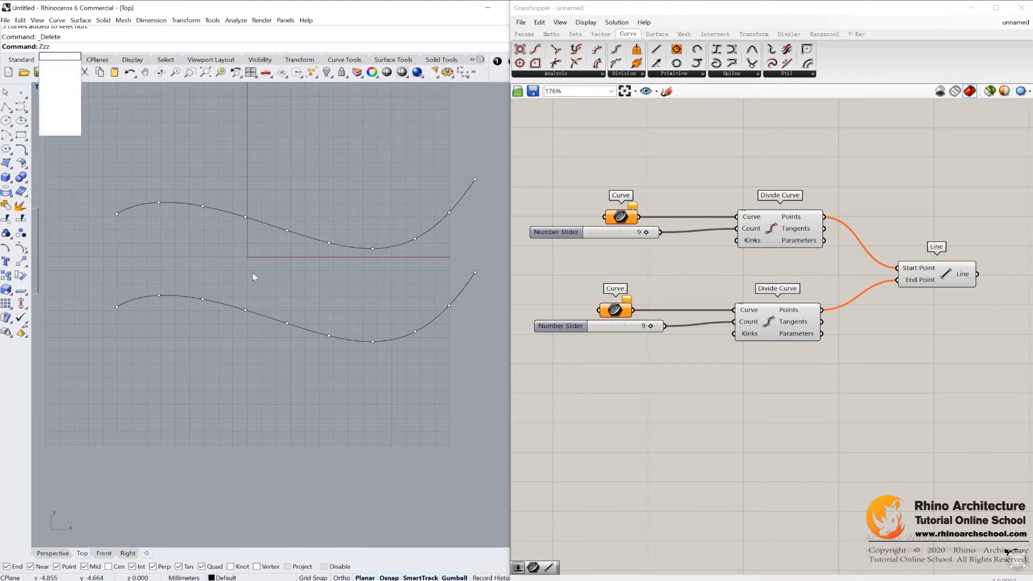
key("ctrl+z")
key("ctrl+z")
key("ctrl+z")
key("ctrl+z")
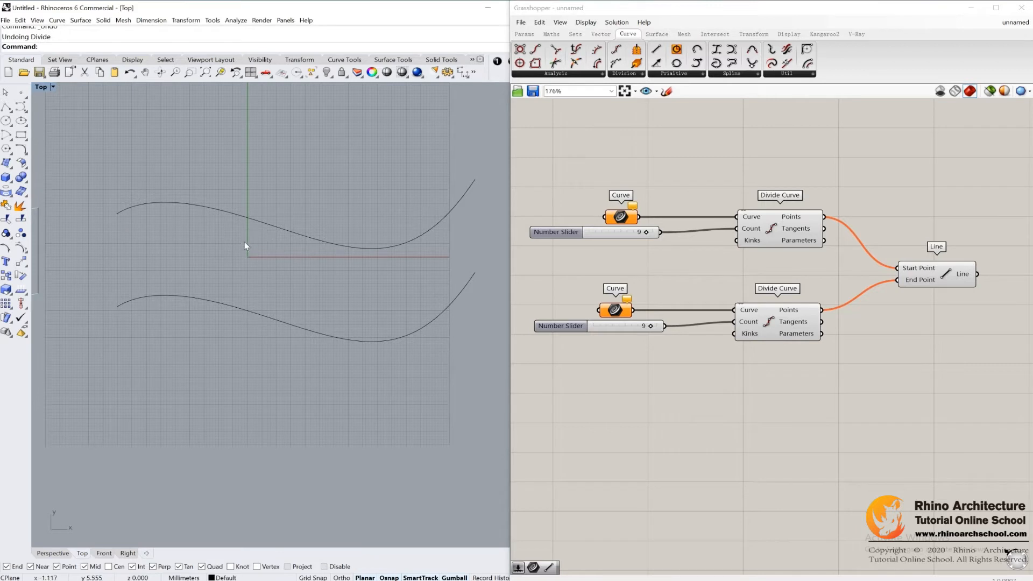
Set the upper wavy curve as the single curve of the upper Curve parameter in Grasshopper.
scroll(298, 211, "down", 2)
right_click_drag(383, 252, 312, 239)
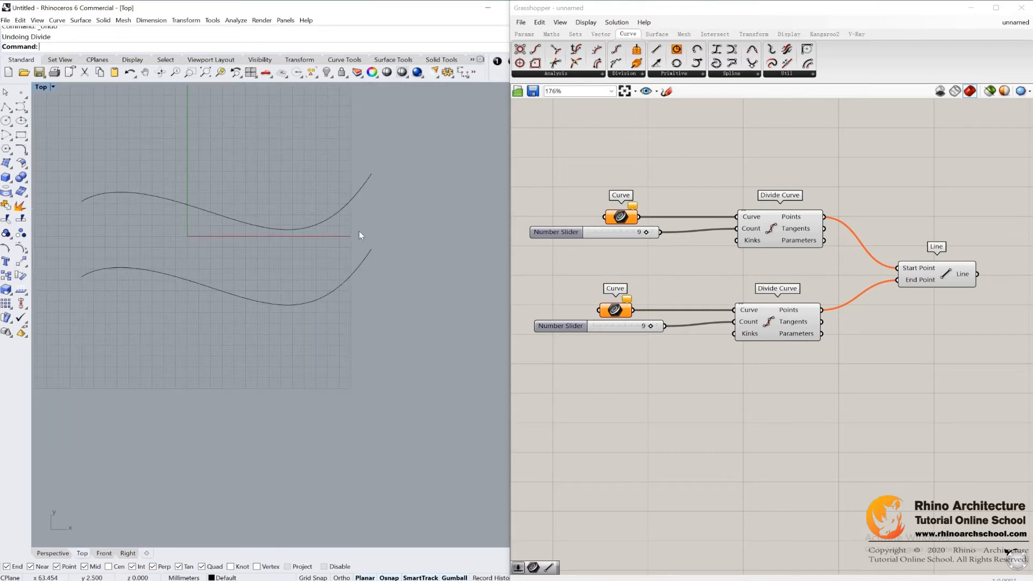
left_click(347, 196)
right_click(622, 216)
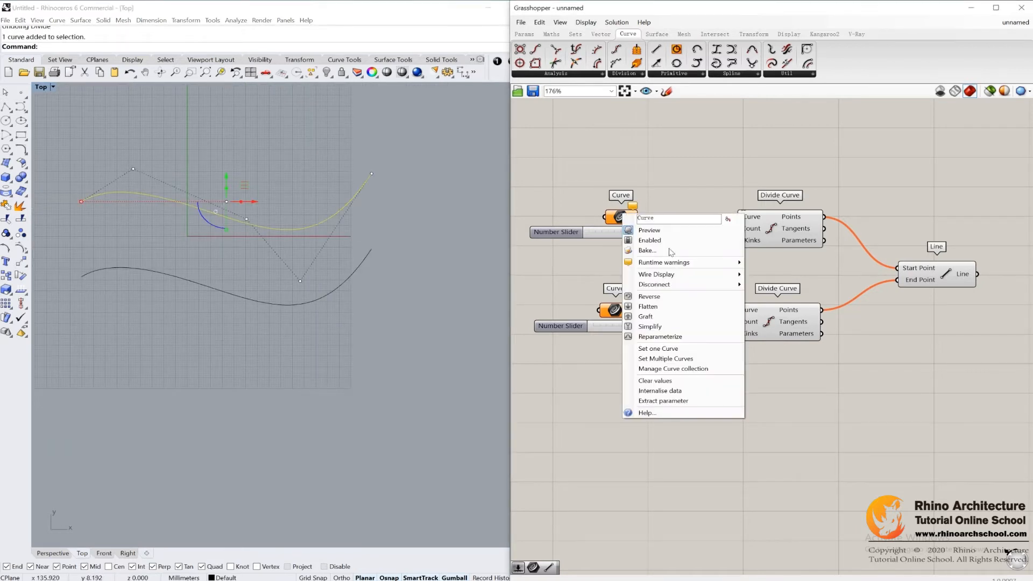
left_click(677, 351)
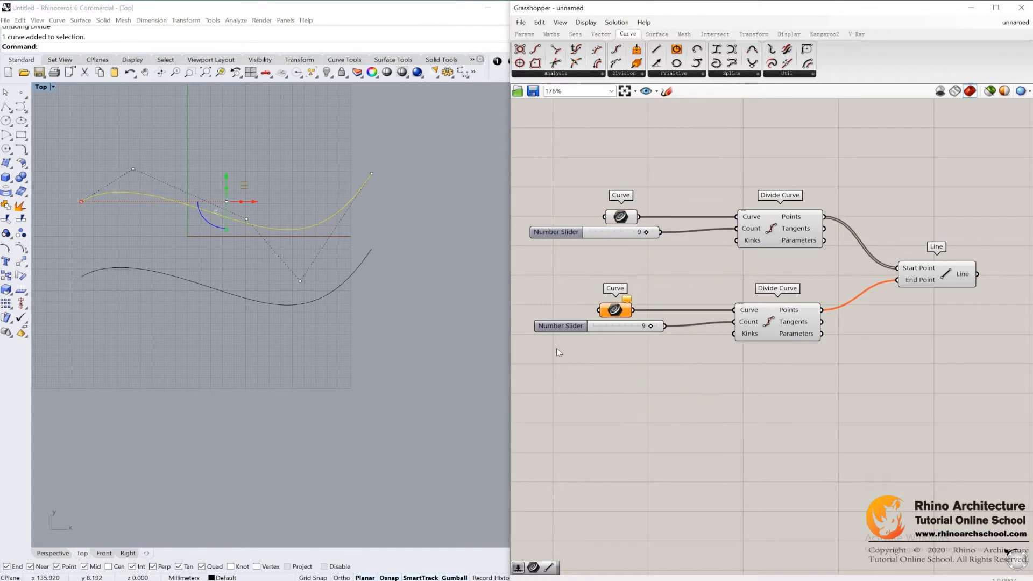
Set the lower wavy curve as the single curve of the lower Curve parameter.
left_click(344, 279)
right_click(615, 311)
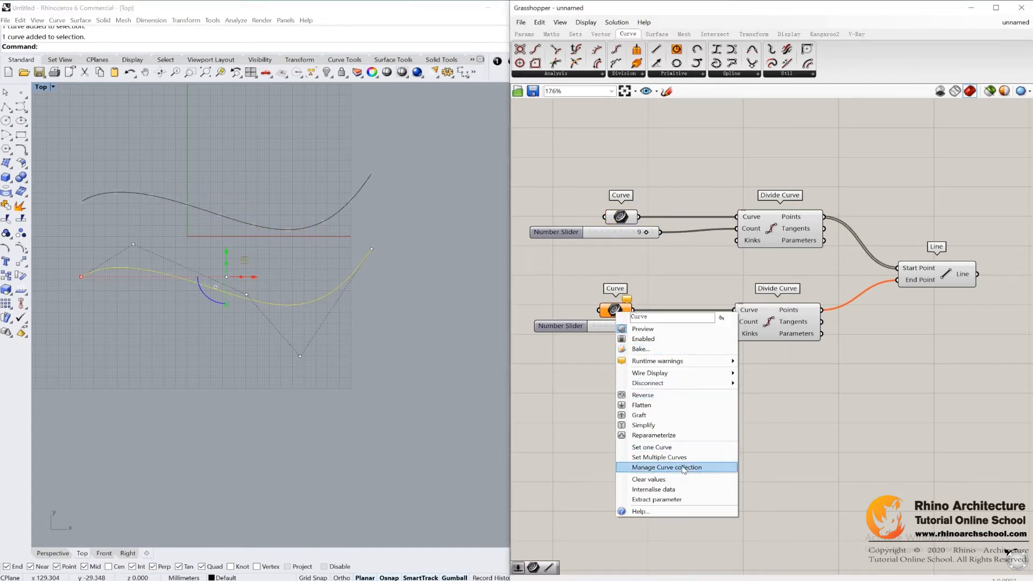
left_click(651, 447)
left_click(350, 272)
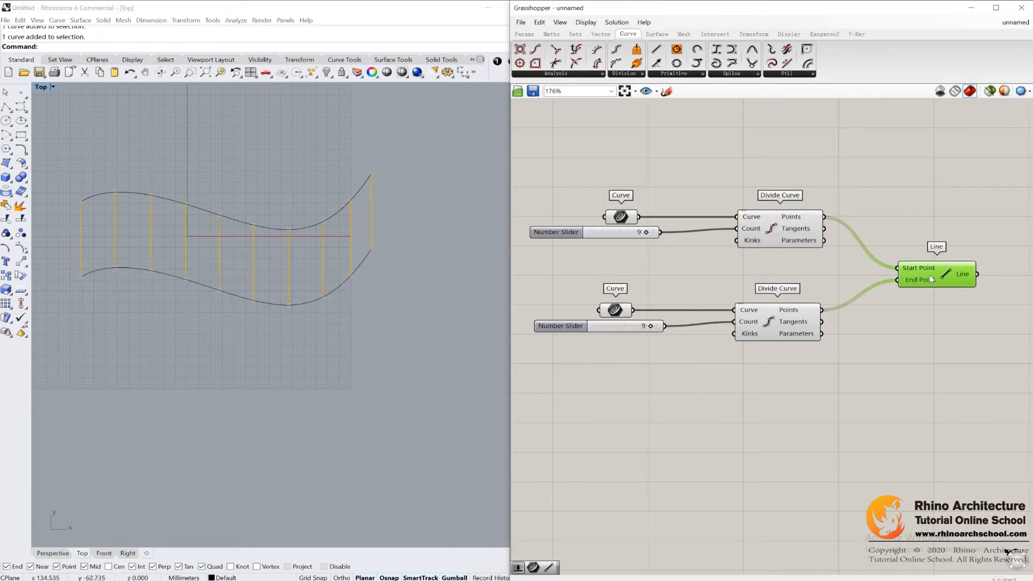
scroll(257, 245, "down", 2)
left_click_drag(164, 264, 166, 248)
left_click(325, 360)
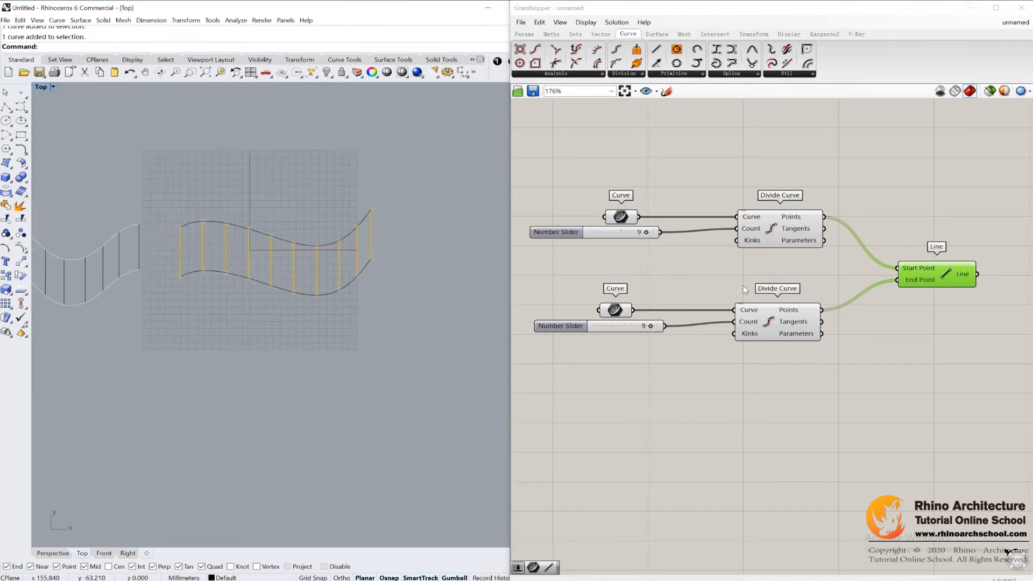
right_click_drag(802, 375, 790, 307)
right_click_drag(672, 216, 695, 227)
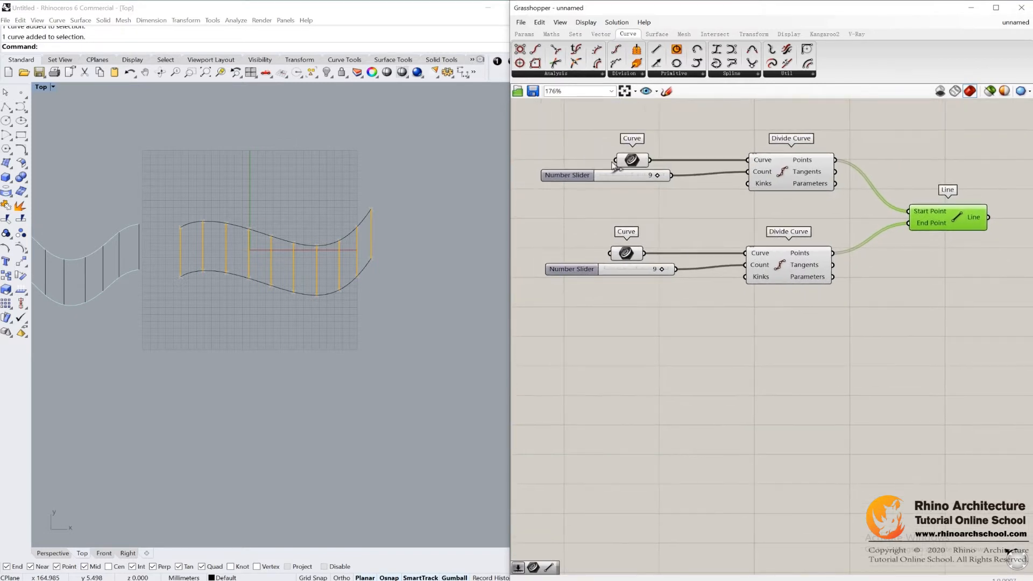
Draw a wavy control point curve with five control points in an empty area of Rhino's Top view.
right_click_drag(392, 369, 338, 208)
right_click_drag(767, 362, 750, 157)
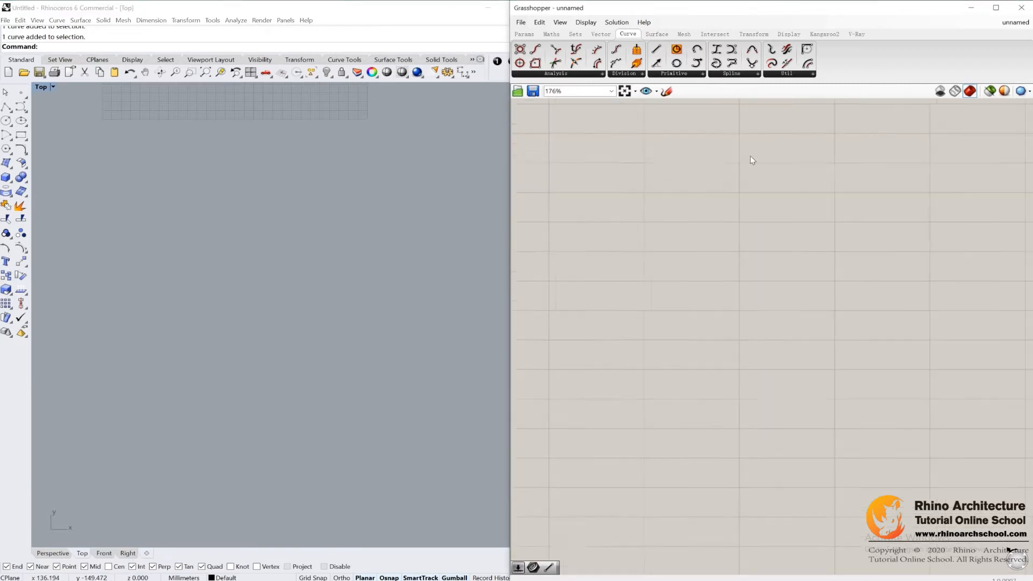
left_click(22, 108)
left_click(36, 112)
left_click(114, 180)
left_click(165, 131)
left_click(253, 136)
left_click(320, 265)
left_click(457, 171)
key("Return")
Try to duplicate the new curve and move the copy straight down.
key("ctrl+c")
key("ctrl+v")
left_click_drag(287, 157, 307, 286)
left_click(387, 255)
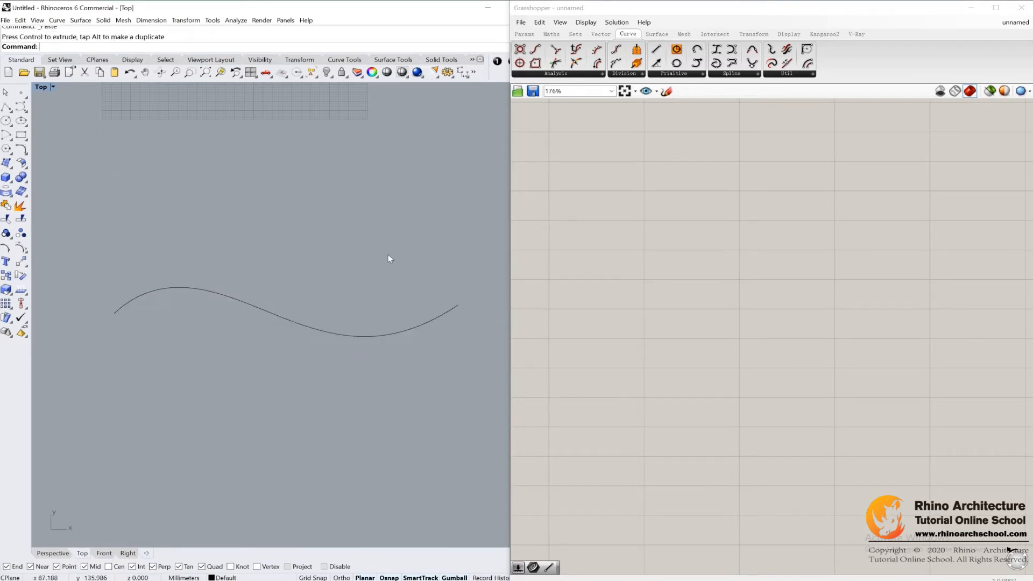
Duplicate the new wavy curve and place the copy directly above it.
left_click(321, 332)
key("ctrl+c")
key("ctrl+v")
left_click_drag(289, 294, 292, 181)
left_click(372, 250)
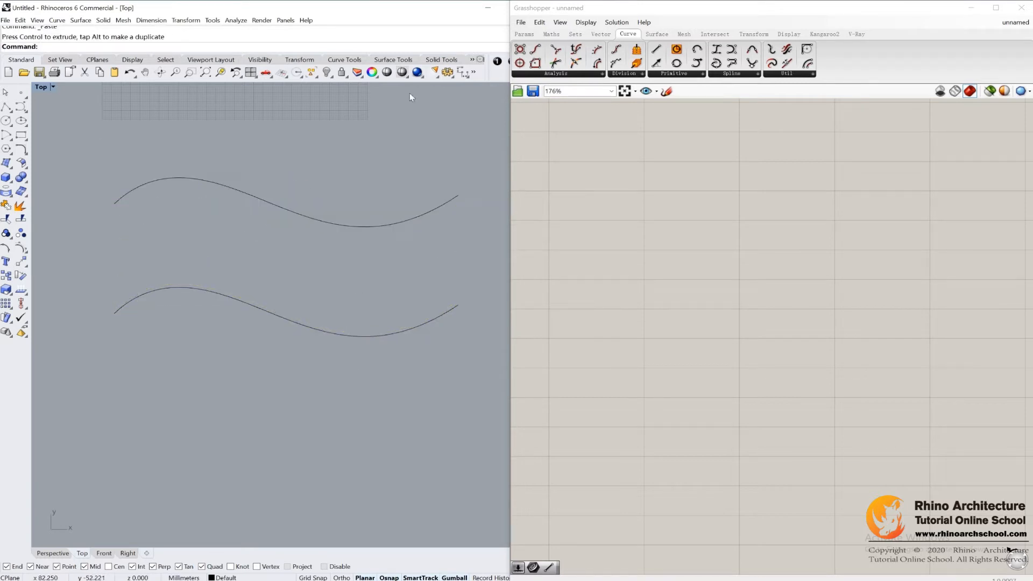
Place a Curve parameter on the empty Grasshopper canvas and paste a duplicate below it.
mouse_move(527, 38)
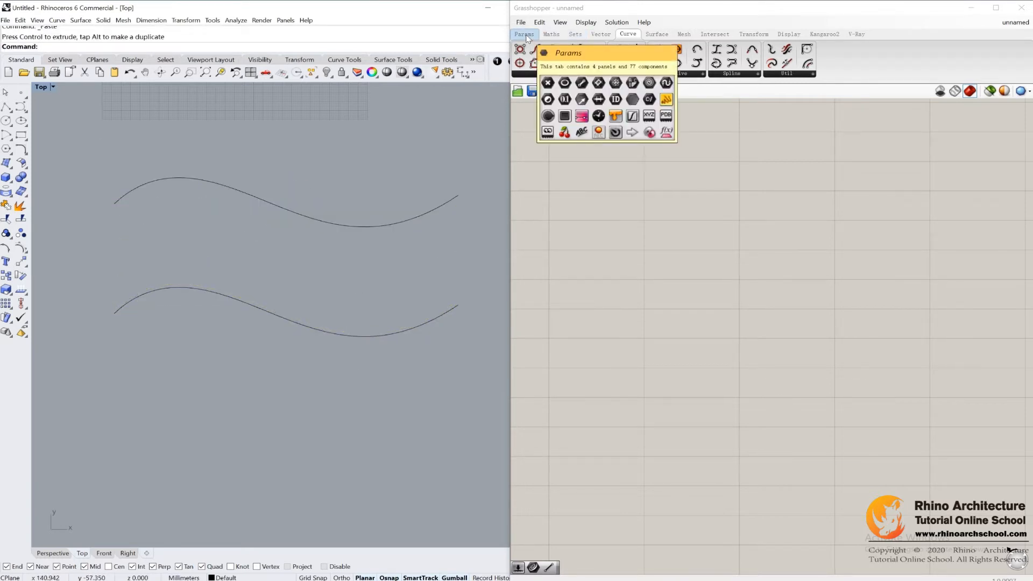
left_click(525, 36)
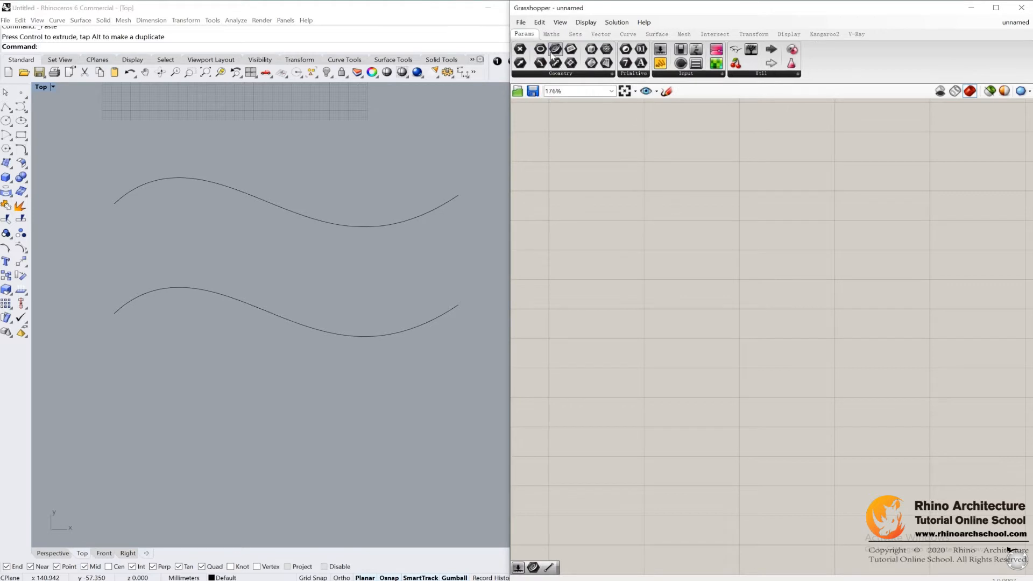
left_click_drag(553, 52, 624, 217)
left_click_drag(674, 174, 584, 249)
key("ctrl+c")
key("ctrl+v")
left_click_drag(630, 223, 625, 273)
left_click_drag(401, 155, 358, 245)
left_click_drag(624, 271, 640, 338)
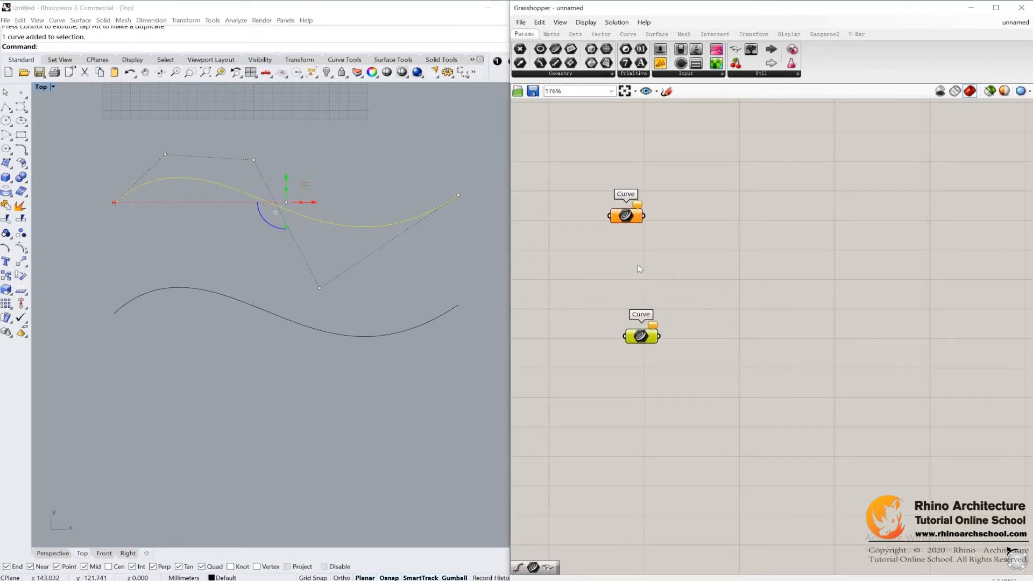
Assign the upper and lower wavy curves to the matching Curve parameters and align the lower parameter under the upper one.
right_click(627, 216)
left_click(669, 346)
left_click(327, 337)
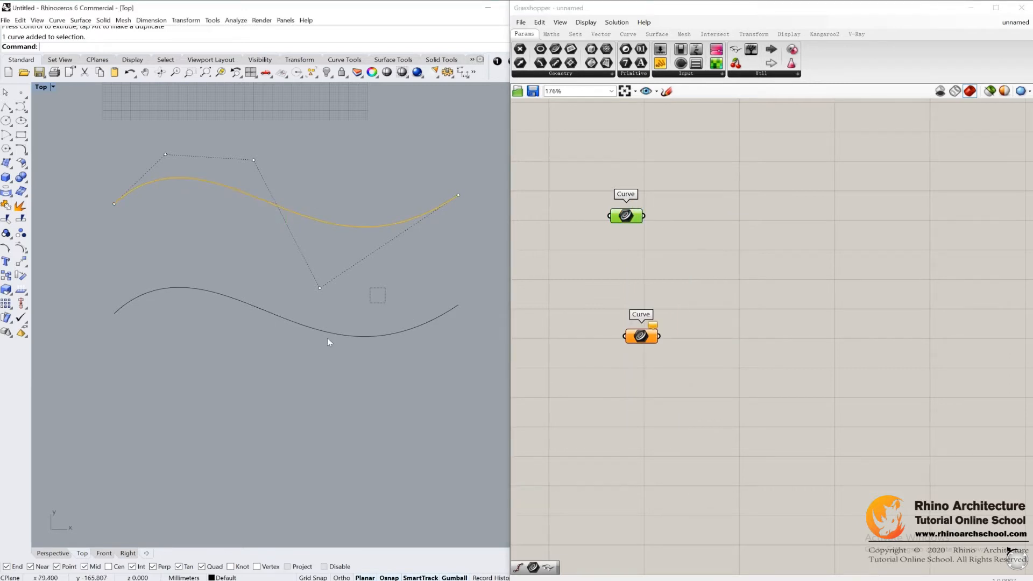
right_click(635, 342)
left_click(672, 461)
left_click_drag(637, 348, 623, 348)
left_click(686, 308)
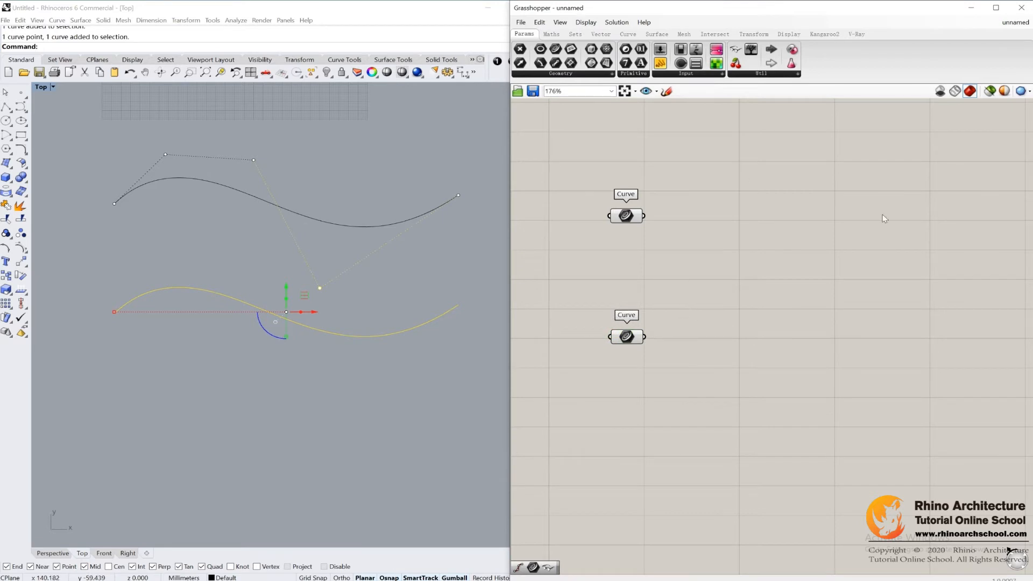
Add a Divide Curve component and connect the upper Curve parameter to its Curve input.
left_click(628, 34)
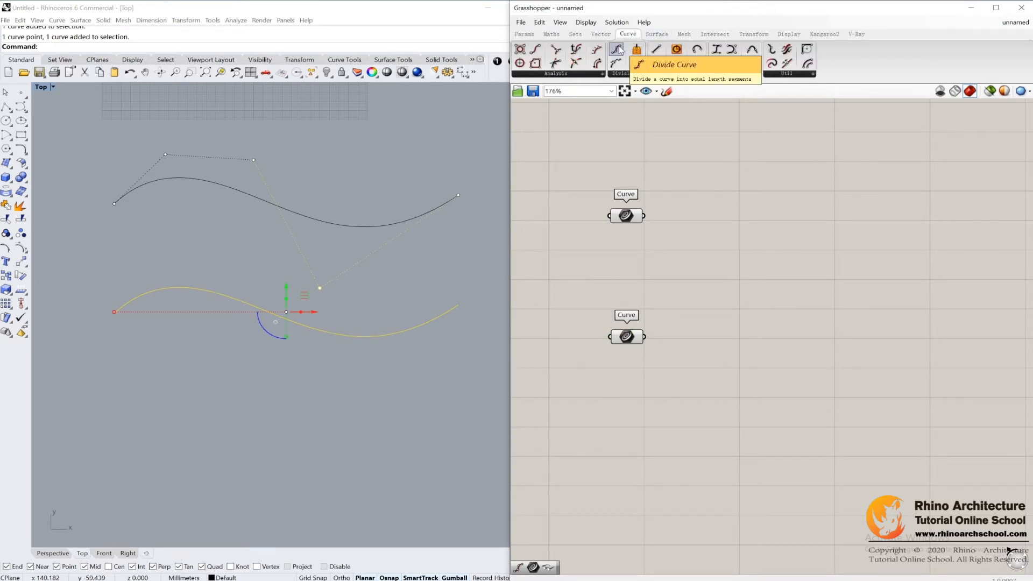
left_click_drag(619, 49, 787, 211)
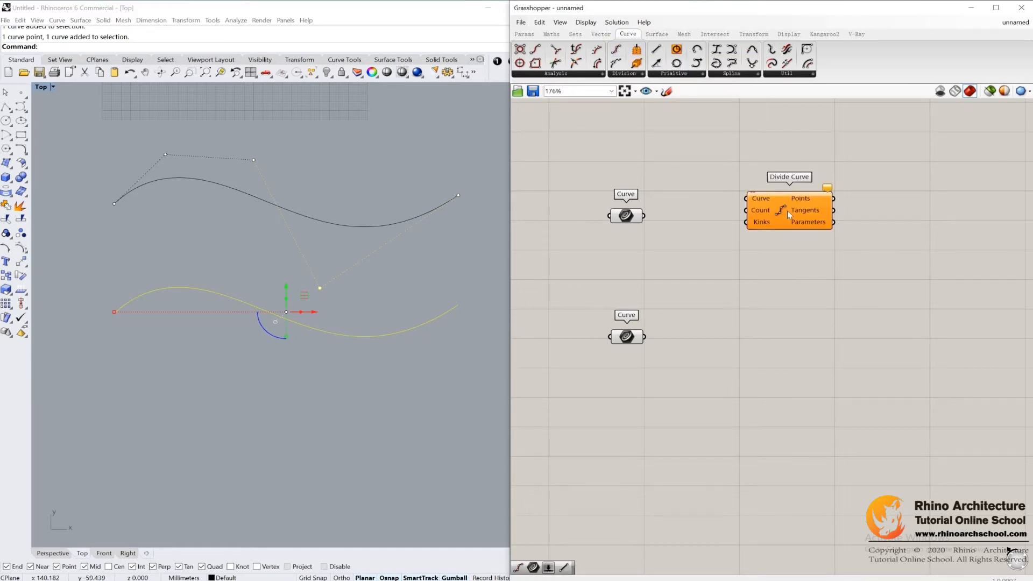
left_click_drag(712, 197, 746, 199)
left_click(404, 229)
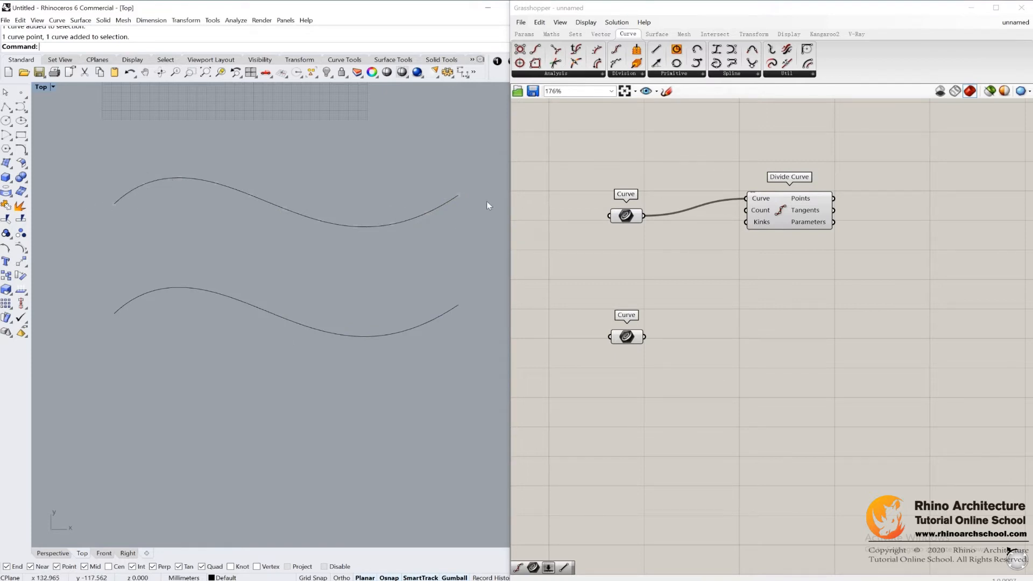
Duplicate the Divide Curve component below the first and connect the lower Curve parameter to the copy's Curve input.
left_click(806, 228)
left_click_drag(803, 228, 645, 337, "alt")
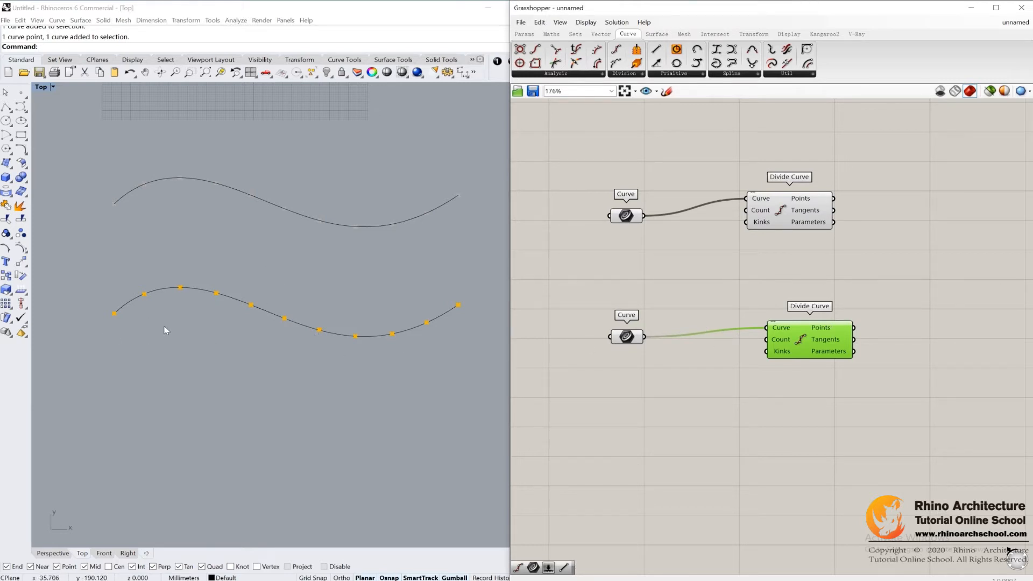
left_click(1021, 238)
left_click_drag(799, 334, 785, 337)
left_click(864, 302)
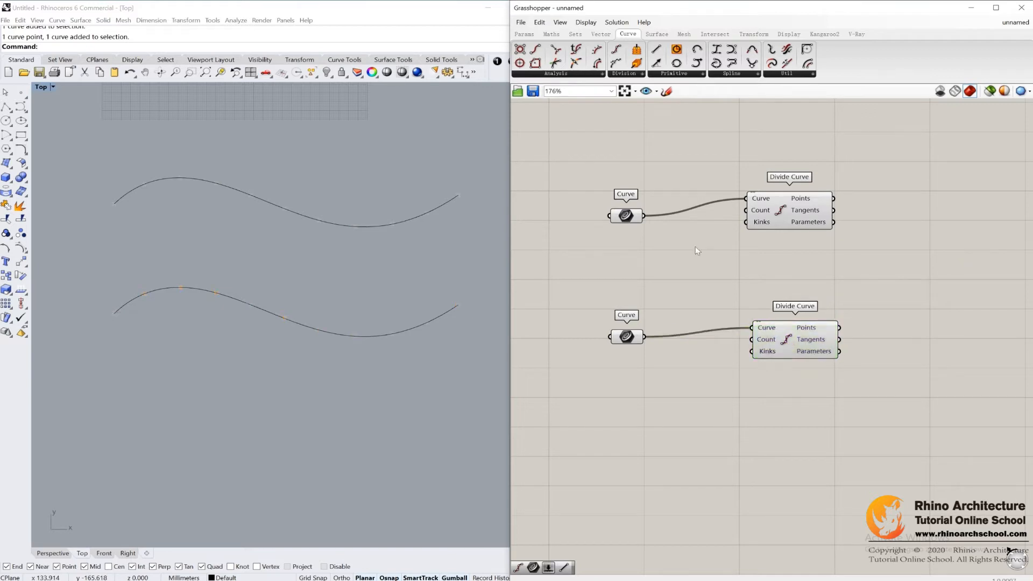
Add a Number Slider below the upper Curve parameter and set its maximum to 20.
double_click(603, 246)
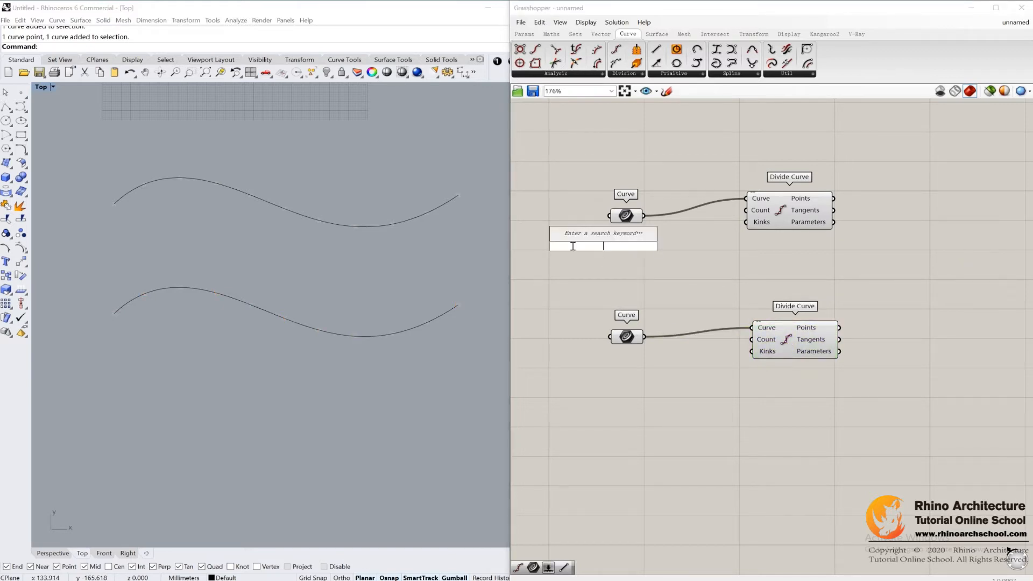
type("9")
key("Return")
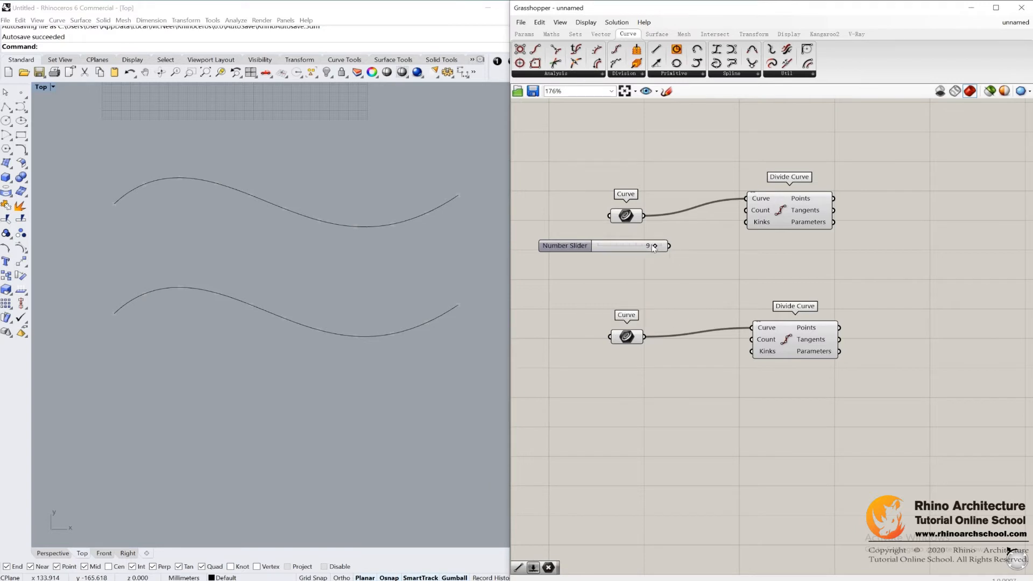
left_click_drag(655, 247, 643, 246)
double_click(568, 245)
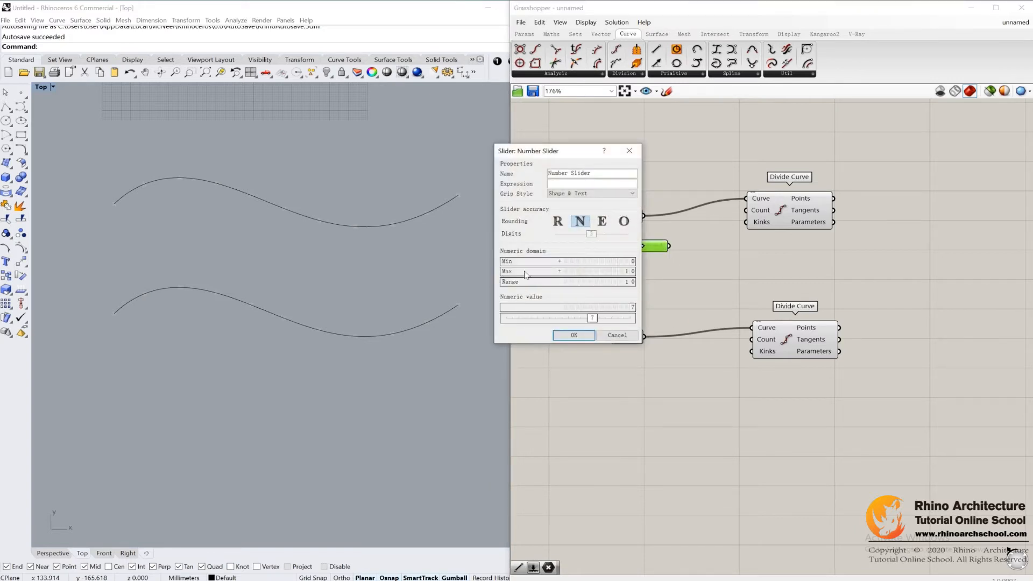
double_click(627, 272)
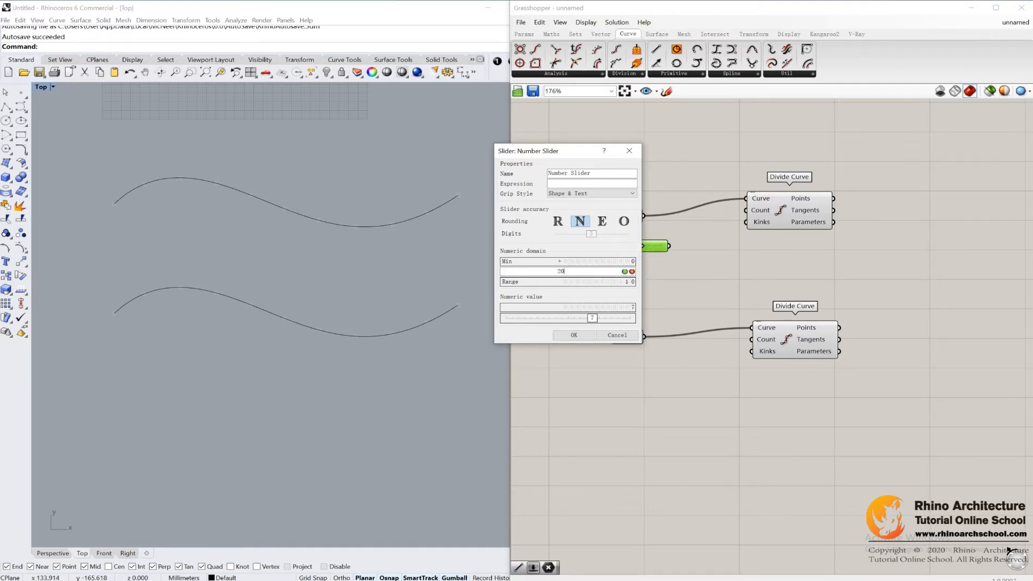
key("Return")
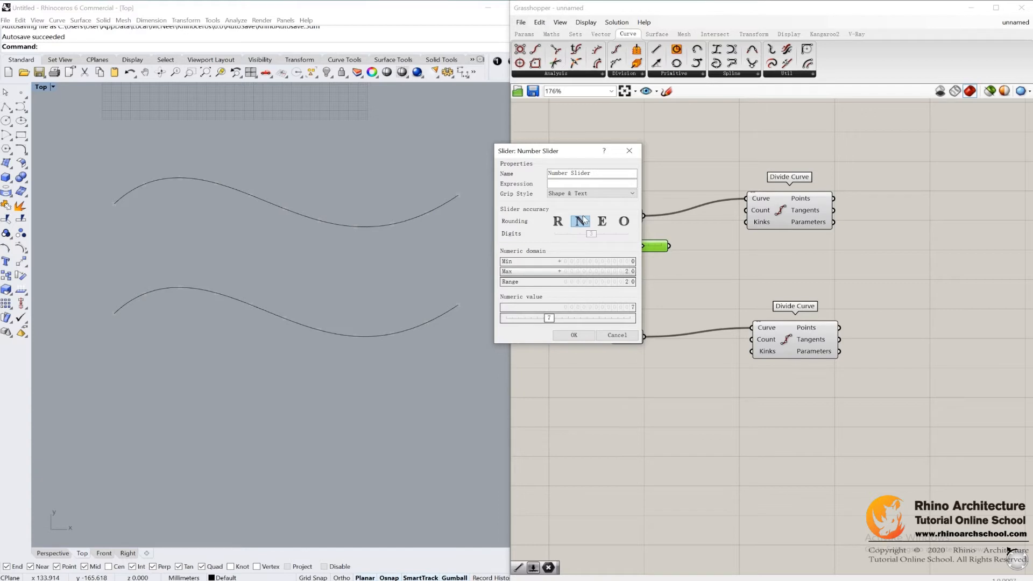
Try even and odd rounding on the number slider and move it to the odd value 15.
left_click(604, 221)
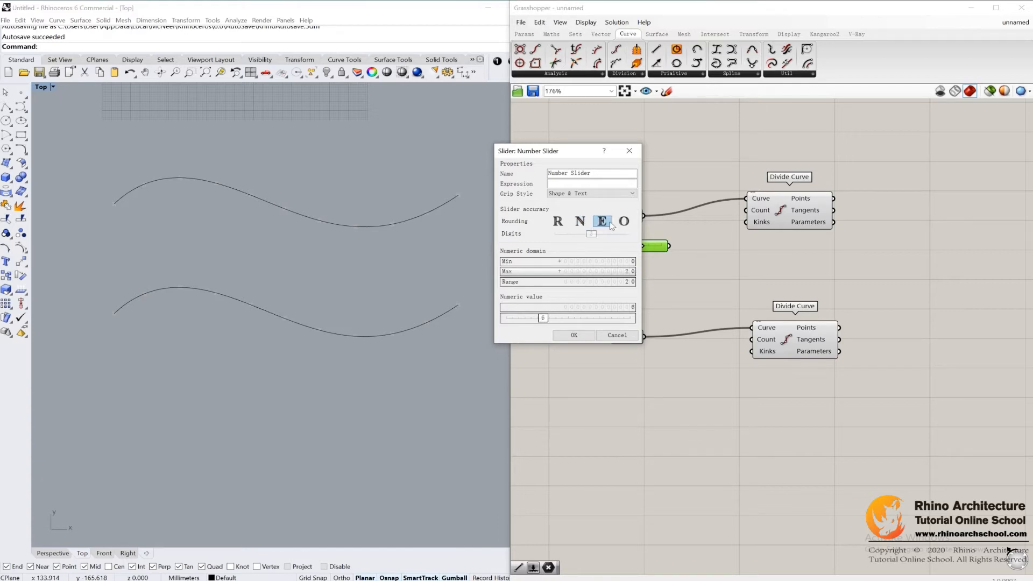
left_click(624, 221)
key("Return")
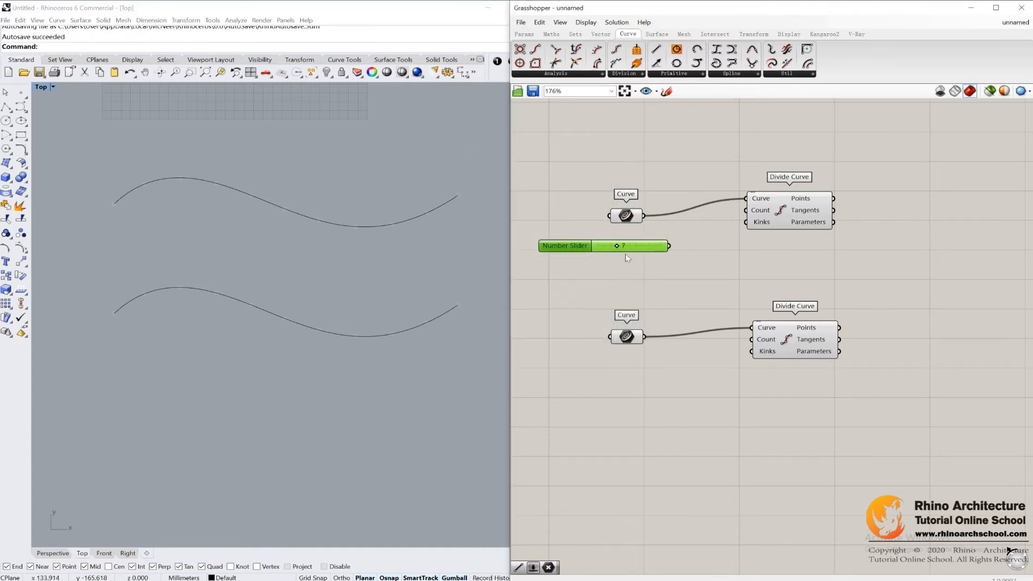
mouse_move(614, 251)
left_mouse_down()
mouse_move(652, 252)
mouse_move(610, 251)
mouse_move(630, 252)
left_mouse_up()
Set the number slider's rounding back to integers (N) and its value to 9.
double_click(573, 252)
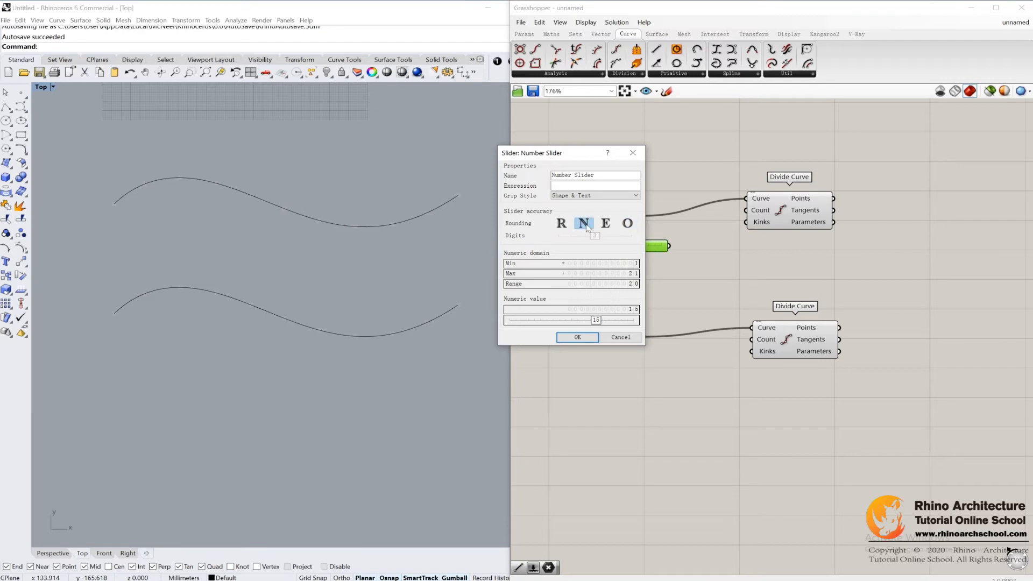
left_click(577, 336)
left_click_drag(640, 249, 623, 249)
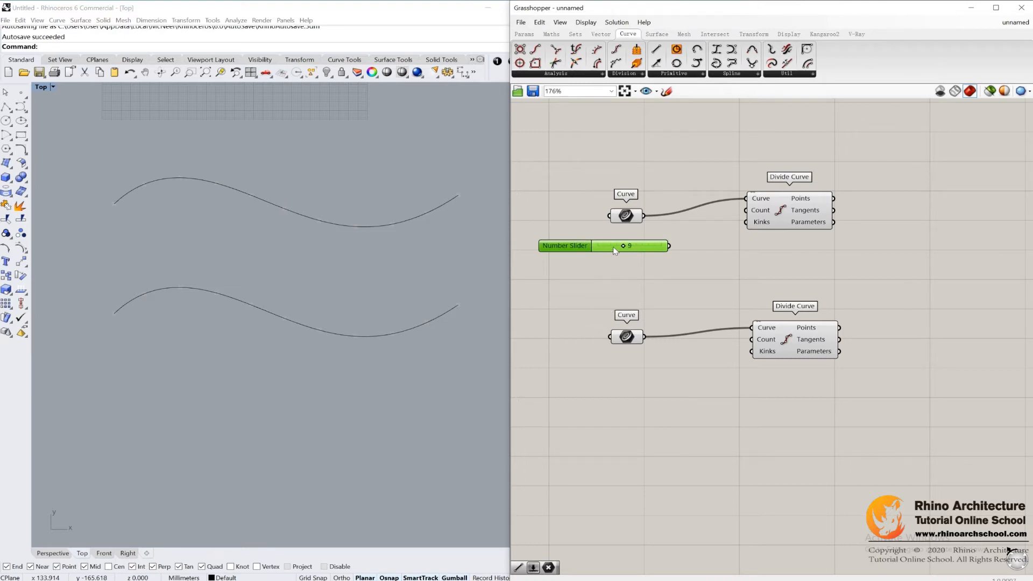
Duplicate the number slider below the lower Curve parameter and connect each slider to the Count input of its matching Divide Curve component.
key("ctrl+c")
key("ctrl+v")
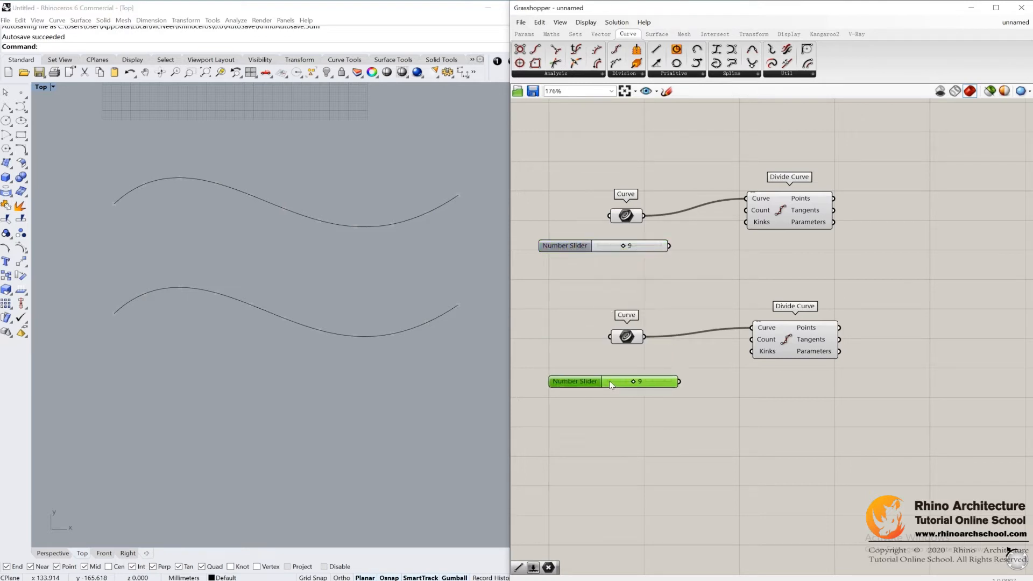
left_click_drag(679, 382, 751, 339)
left_click_drag(669, 246, 745, 210)
left_click_drag(90, 129, 479, 402)
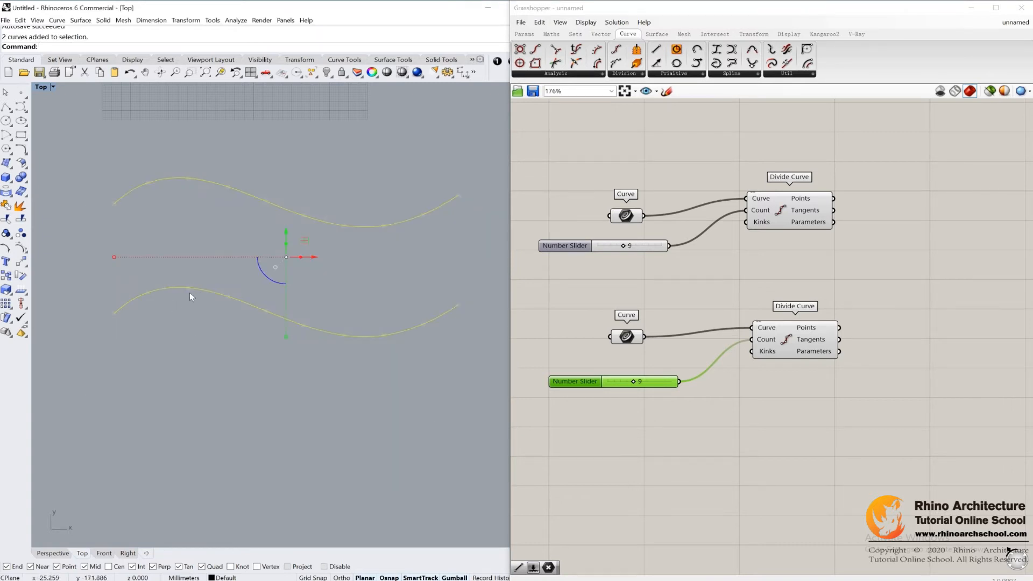
left_click(405, 299)
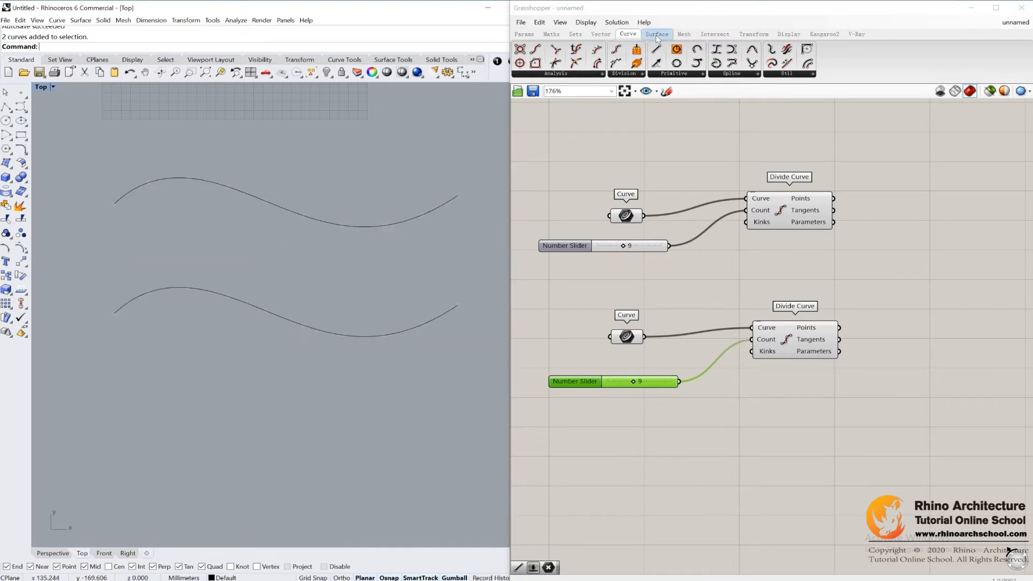
Add a Line component and connect the upper division points to Start Point and the lower division points to End Point.
left_click_drag(655, 49, 942, 201)
left_click_drag(833, 198, 955, 305)
left_click_drag(839, 327, 918, 301)
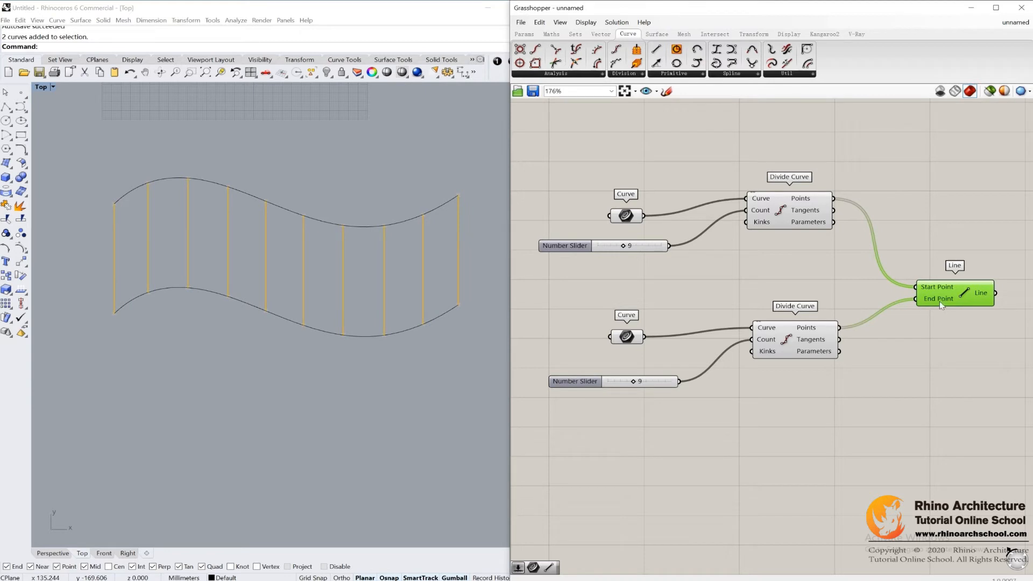
left_click_drag(496, 254, 244, 254)
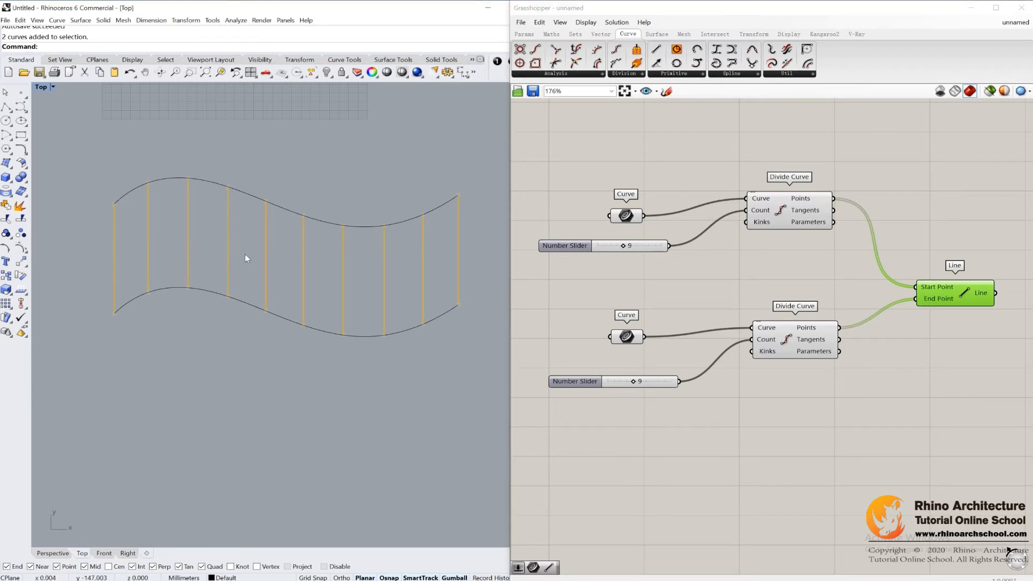
Try baking the Line component's connecting lines into the Rhino model and undo the bake.
middle_click(946, 292)
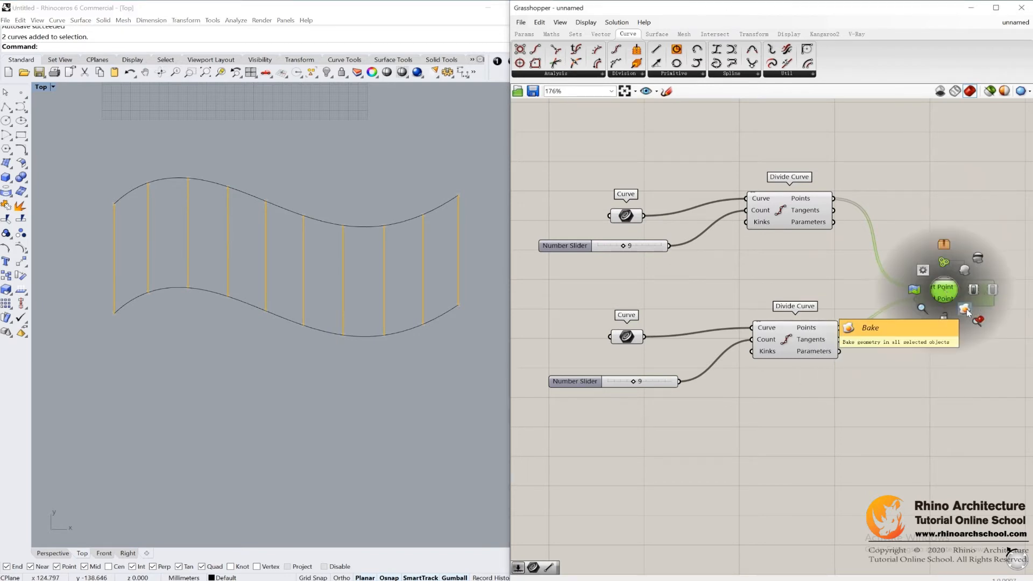
left_click(966, 311)
left_click(492, 255)
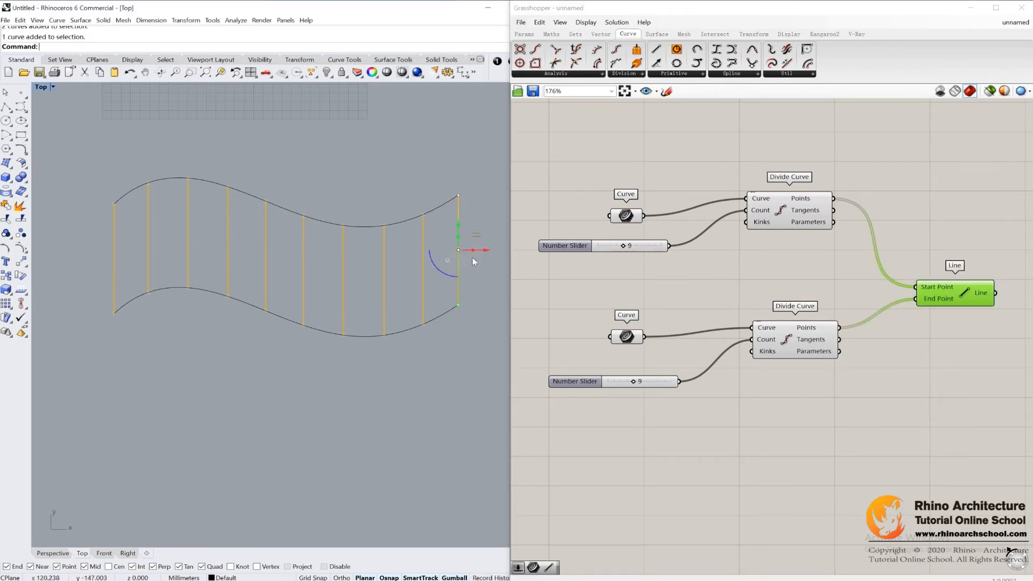
left_click_drag(458, 248, 446, 130)
scroll(385, 298, "down", 5)
key("Escape")
left_click_drag(415, 281, 230, 292)
left_click_drag(321, 251, 315, 353)
key("Escape")
key("ctrl+z")
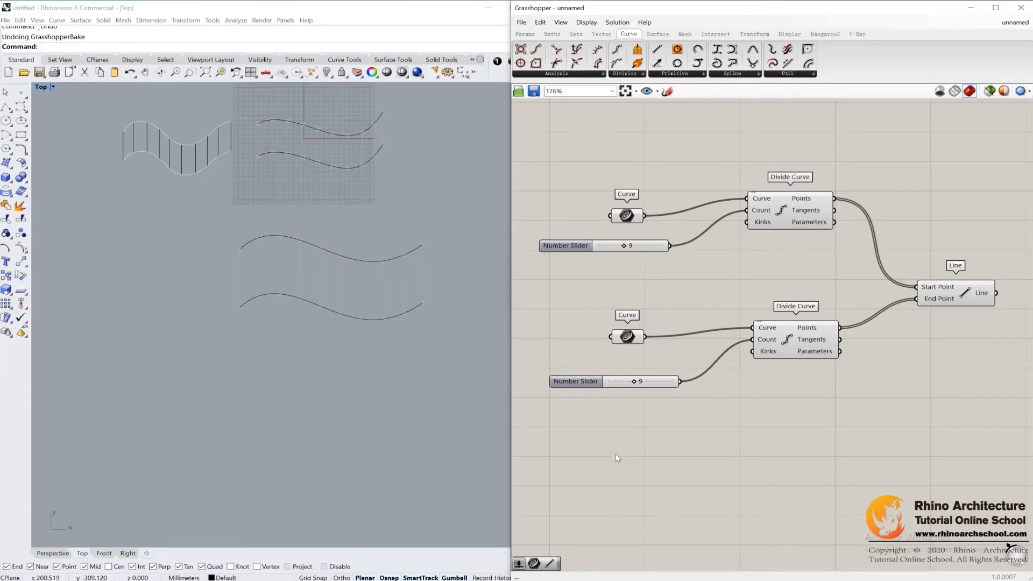
Test lower-curve division counts of 4 and 15 with the connecting lines previewed, and return the lower slider to 9.
left_click(940, 296)
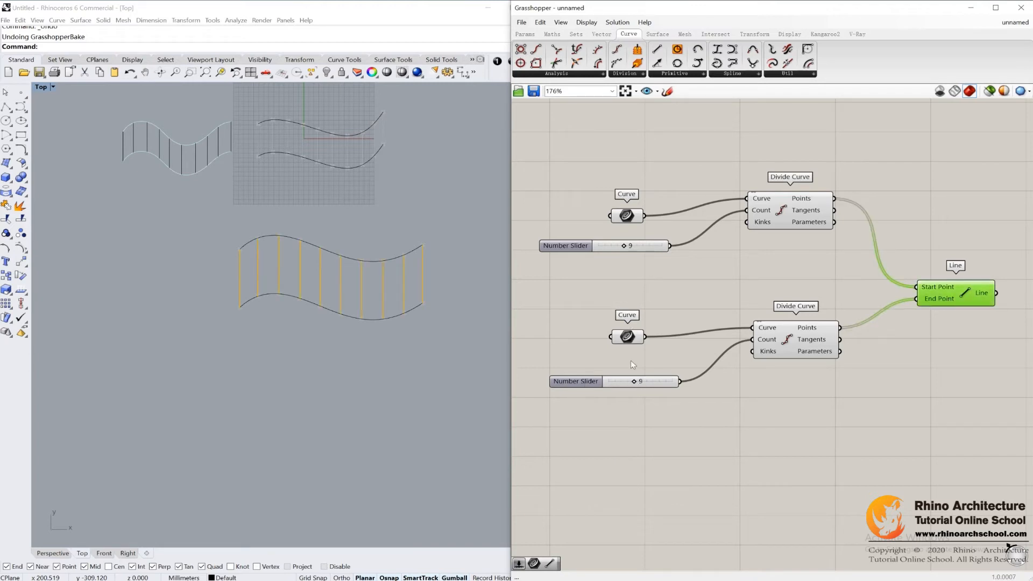
left_click_drag(634, 381, 620, 385)
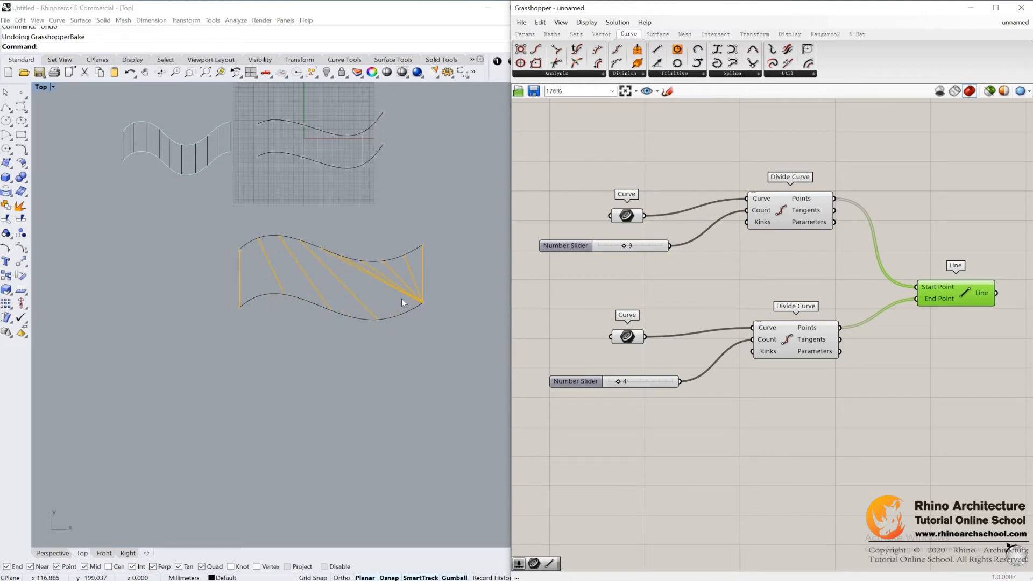
left_click_drag(311, 215, 453, 289)
left_click_drag(420, 321, 451, 314)
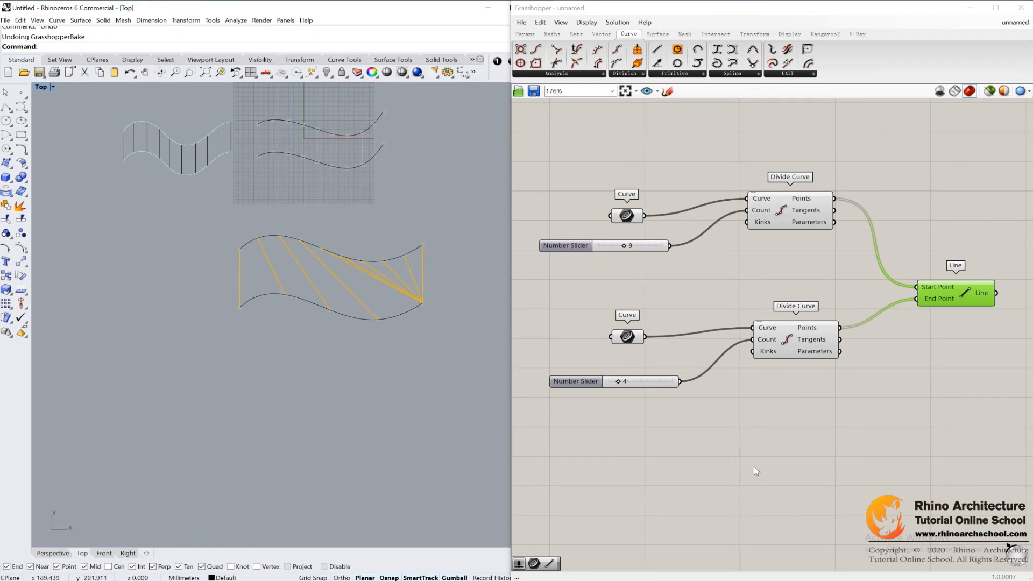
left_click_drag(621, 383, 655, 391)
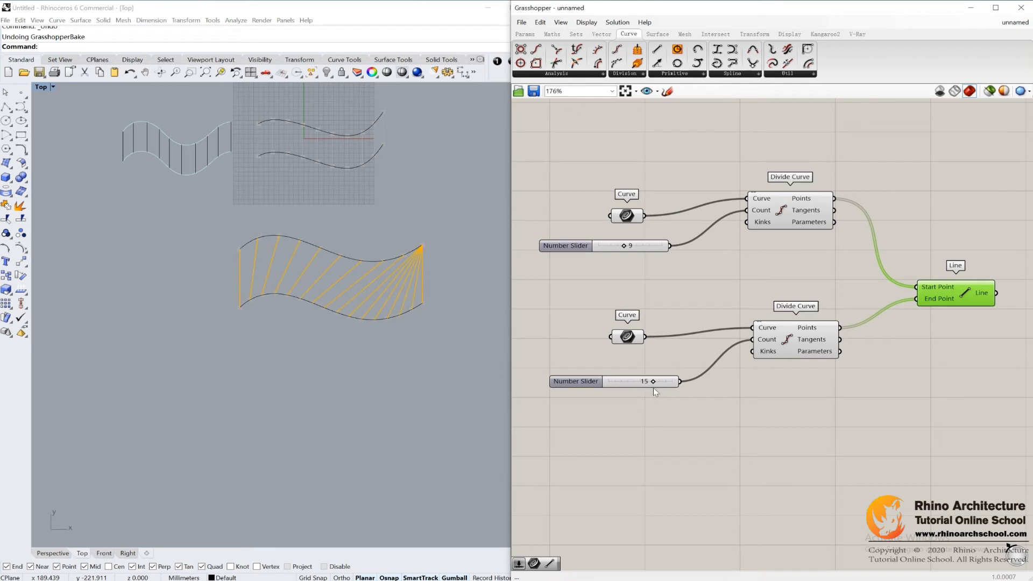
left_click_drag(307, 360, 440, 358)
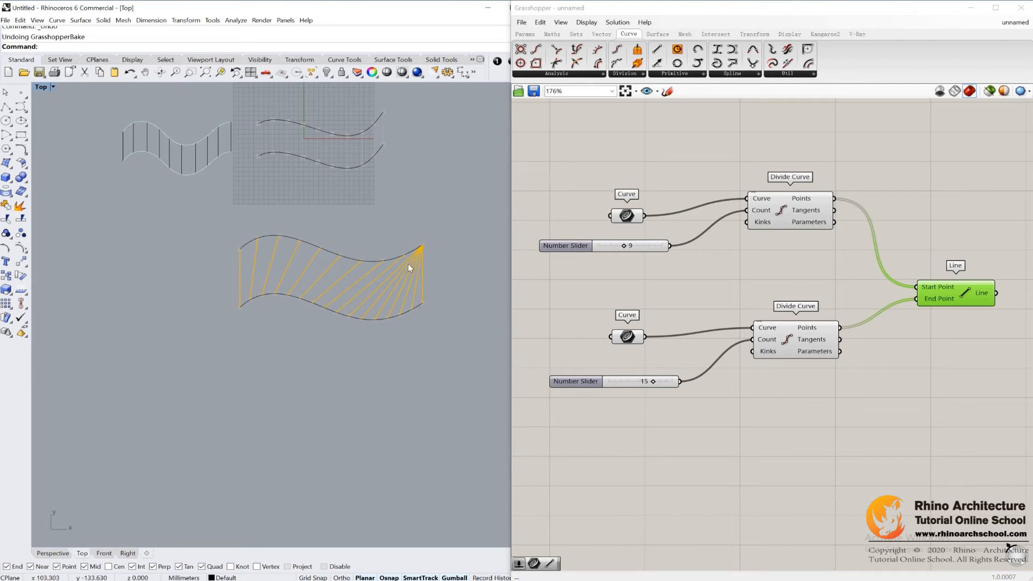
left_click_drag(302, 340, 460, 297)
left_click_drag(653, 382, 639, 387)
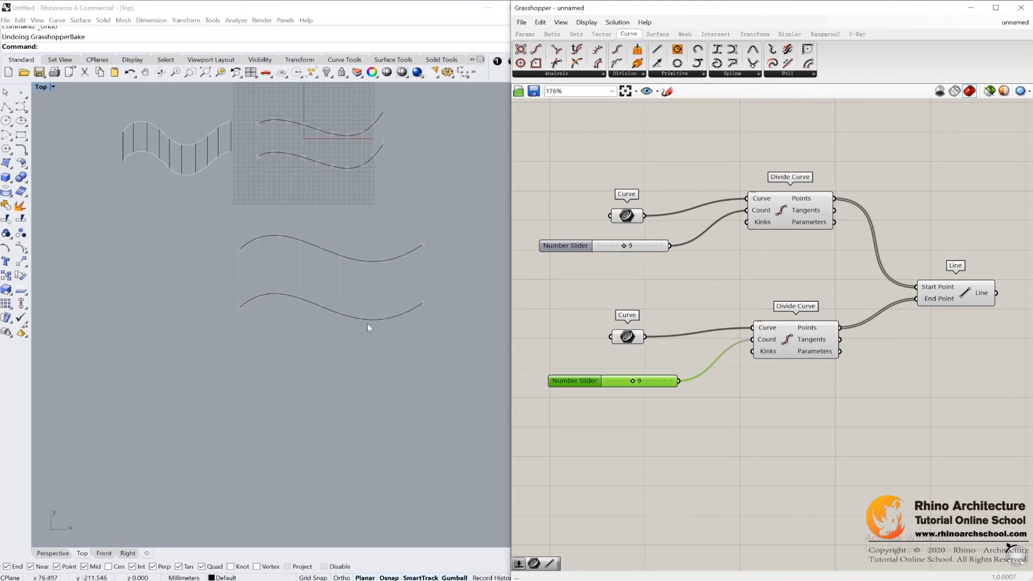
Try flipping the lower curve's direction in Rhino with the connecting lines previewed, and undo the flip.
left_click(962, 309)
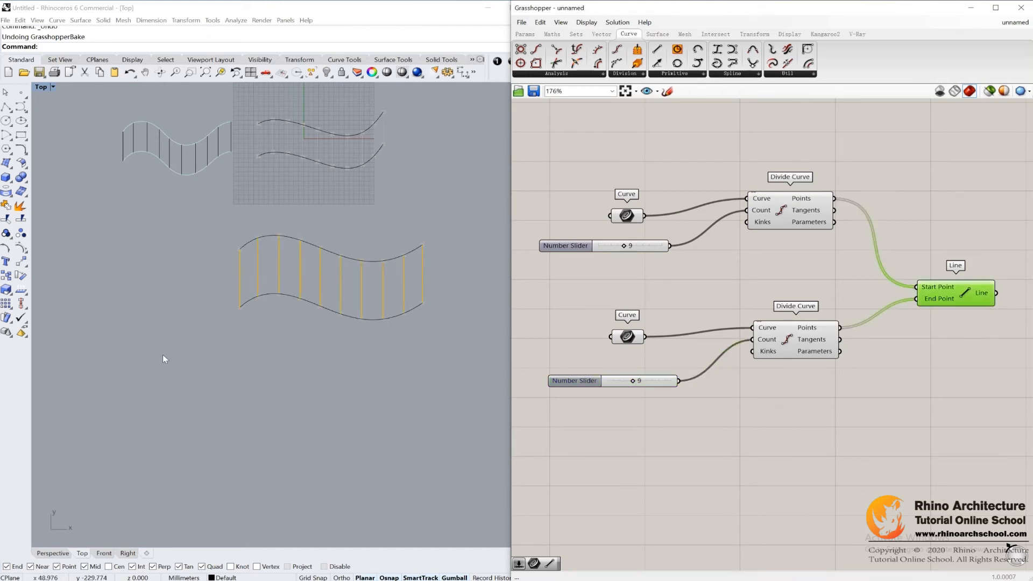
right_click(22, 291)
left_click(316, 308)
key("Return")
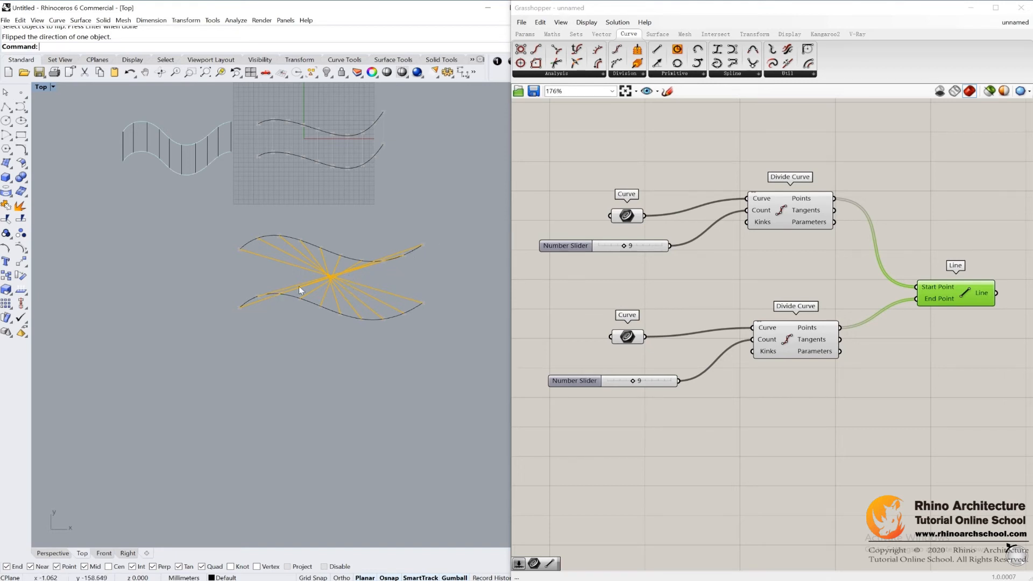
key("ctrl+z")
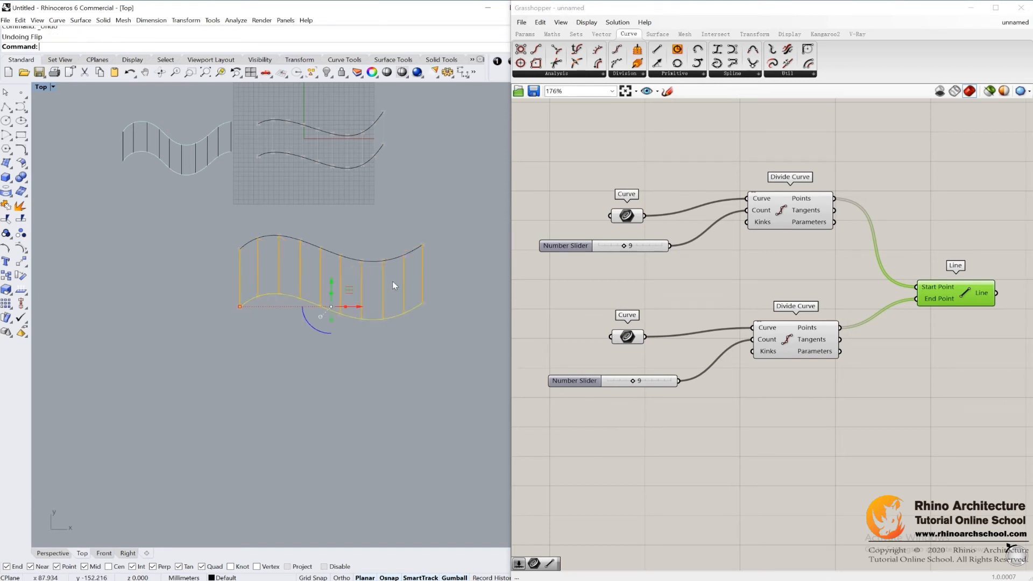
Insert a Flip Curve component between the lower Curve parameter and its Divide Curve component, and preview the resulting connecting lines.
left_click(789, 50)
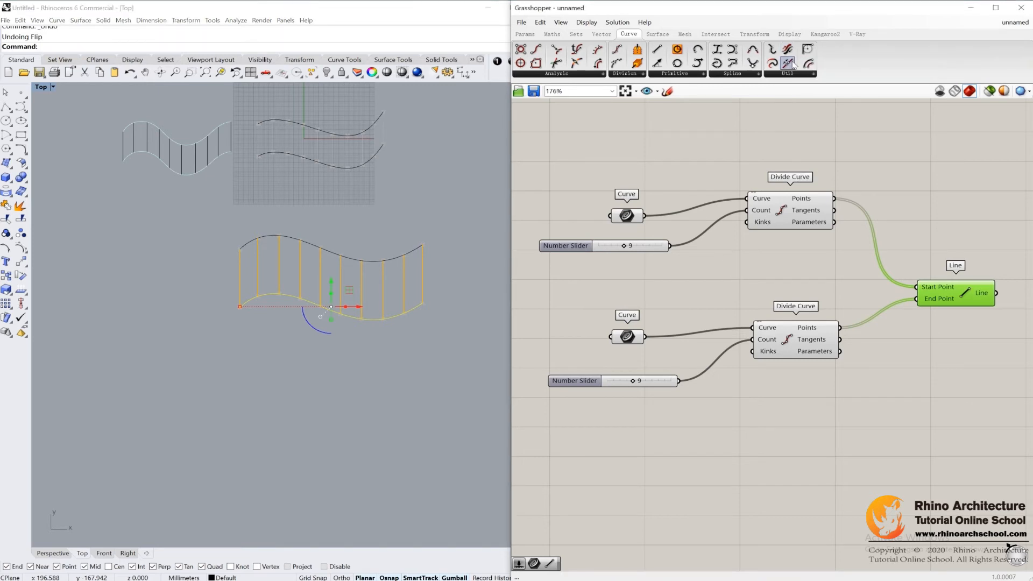
left_click(690, 318)
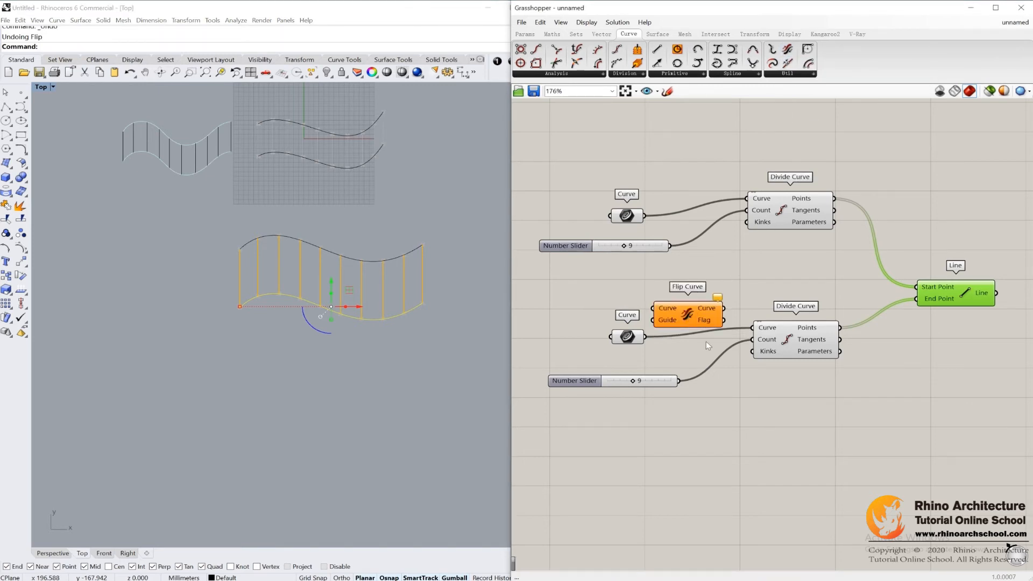
left_click_drag(638, 336, 558, 331)
left_click_drag(686, 319, 662, 324)
left_click_drag(565, 331, 629, 313)
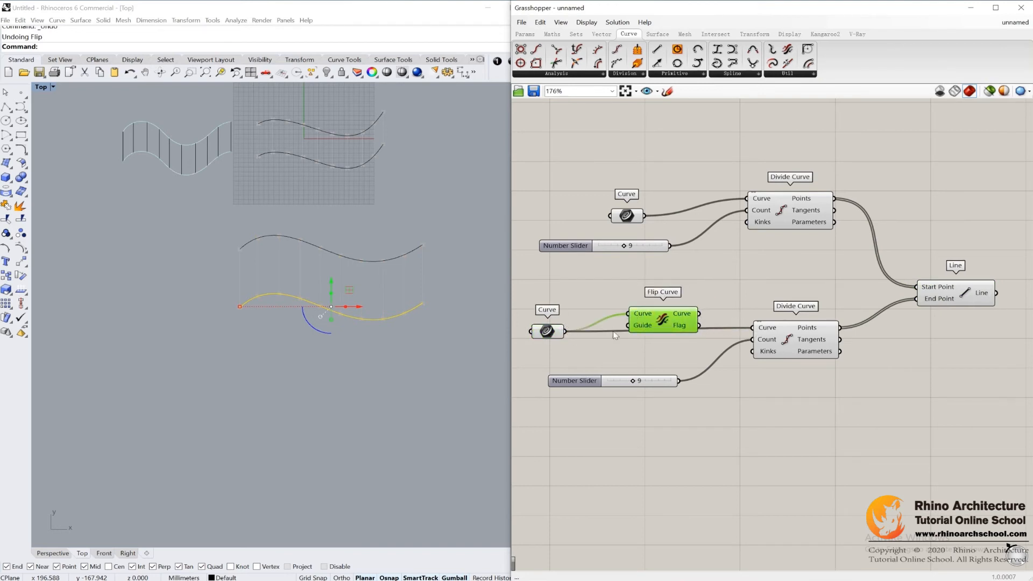
left_click_drag(699, 315, 752, 327)
left_click(942, 289)
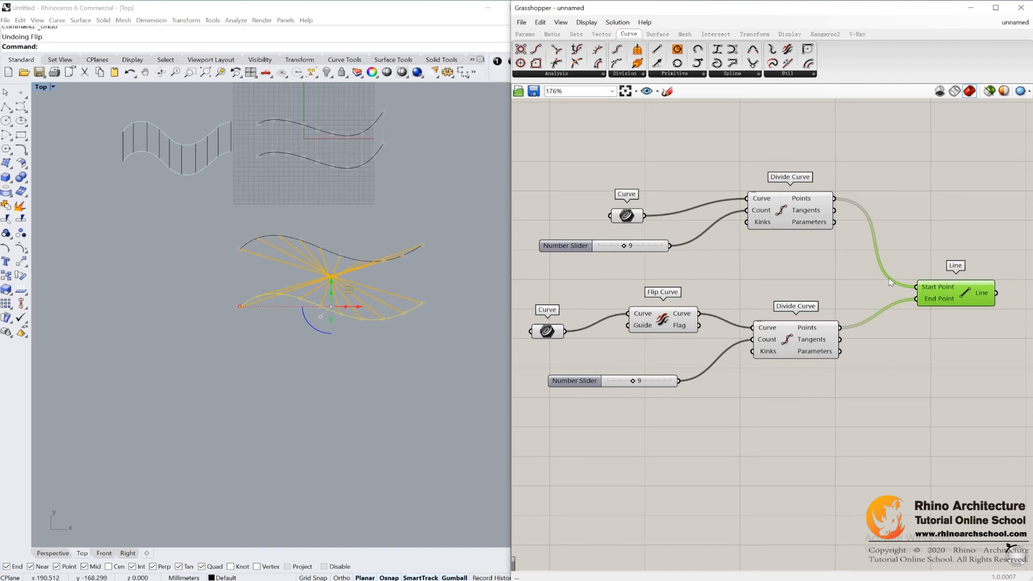
left_click_drag(663, 324, 652, 329)
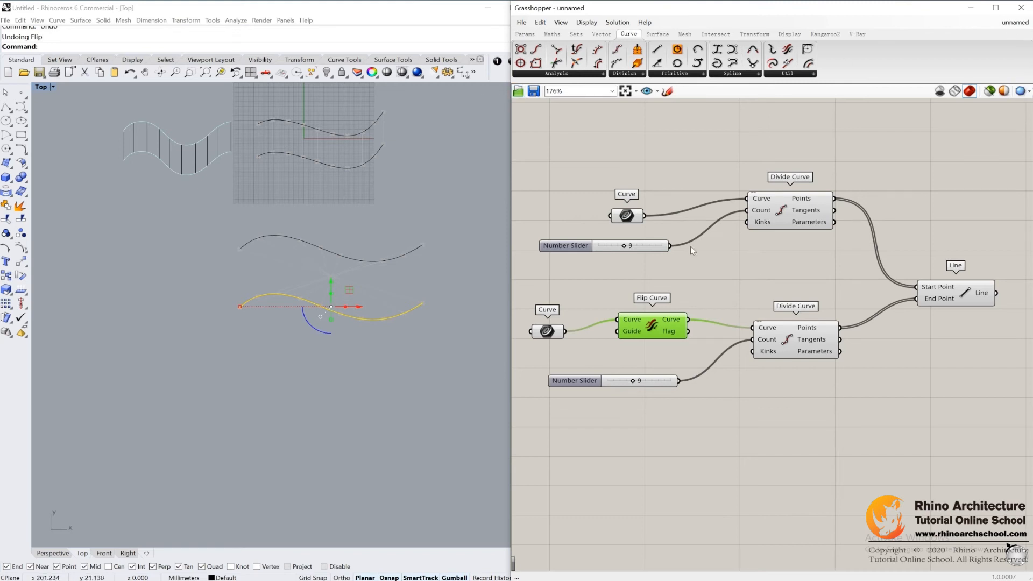
left_click(787, 209)
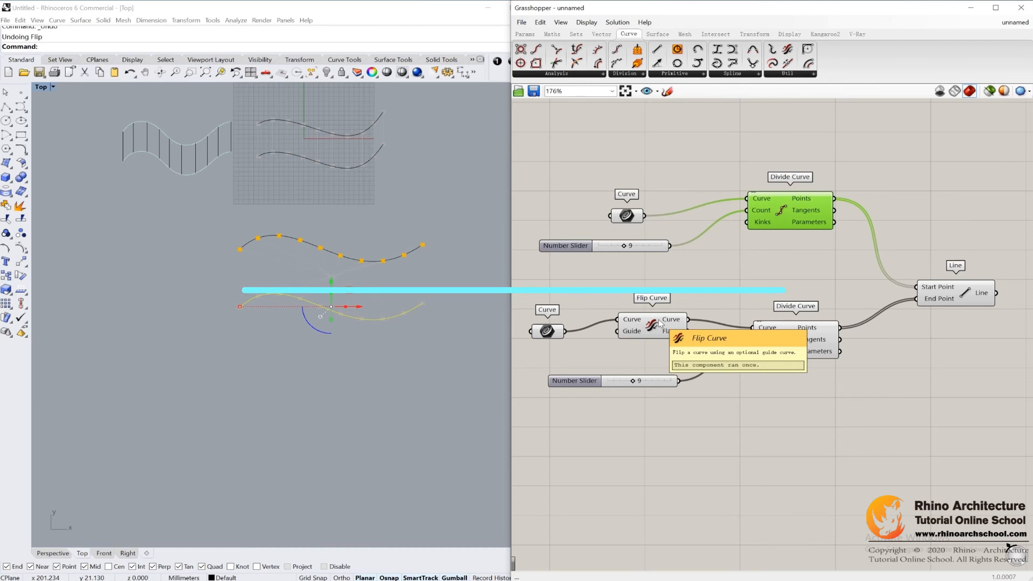
left_click(835, 262)
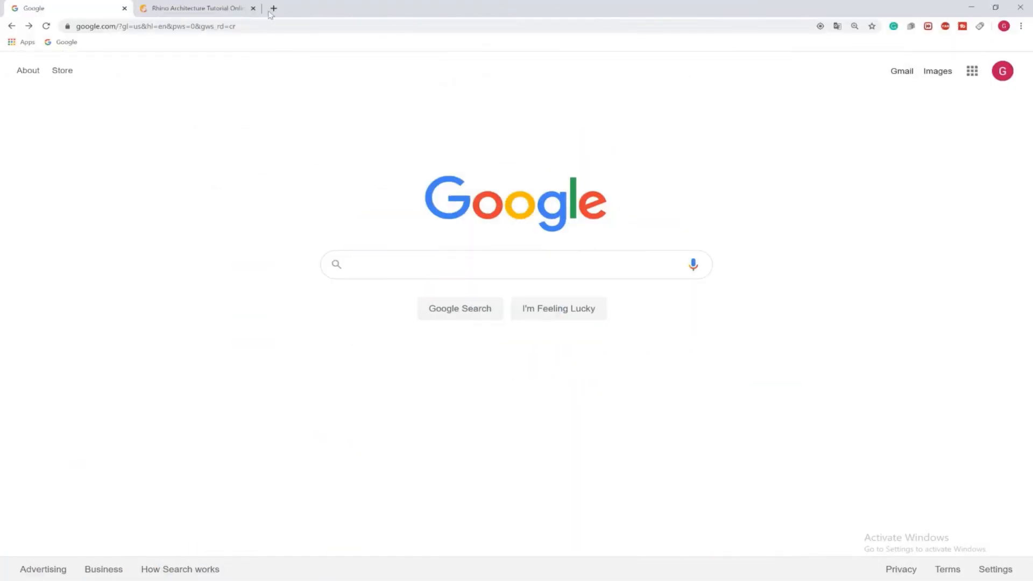
Load the website rhinoarchschool.com and go to its Recommended Courses section.
left_click(253, 26)
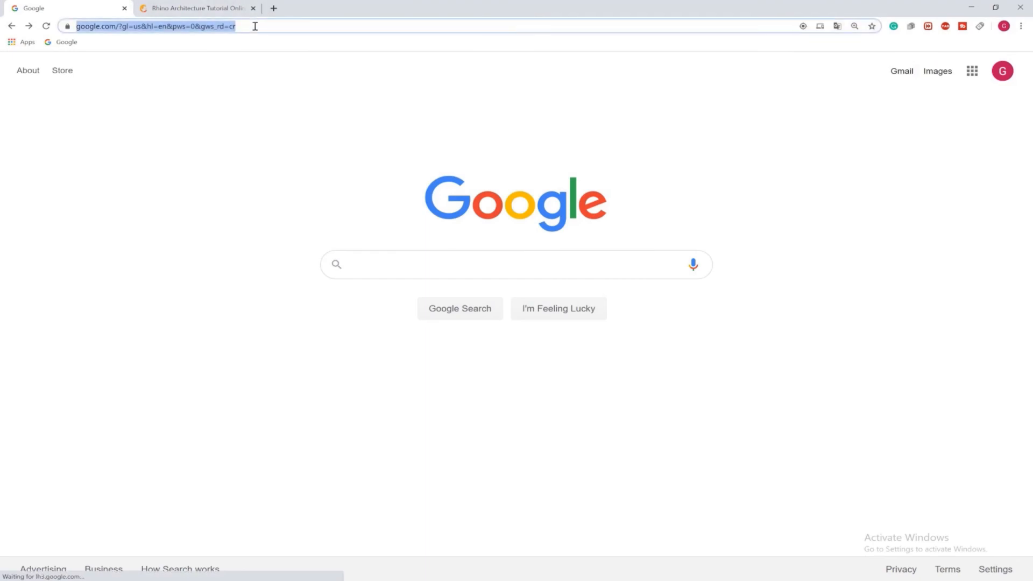
type("rhinoarchschool.com")
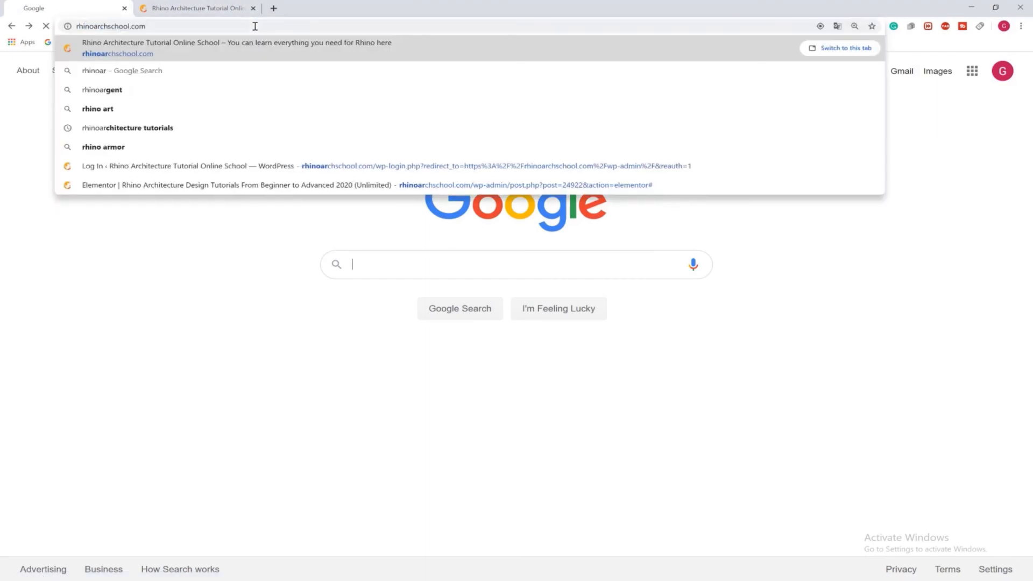
key("Return")
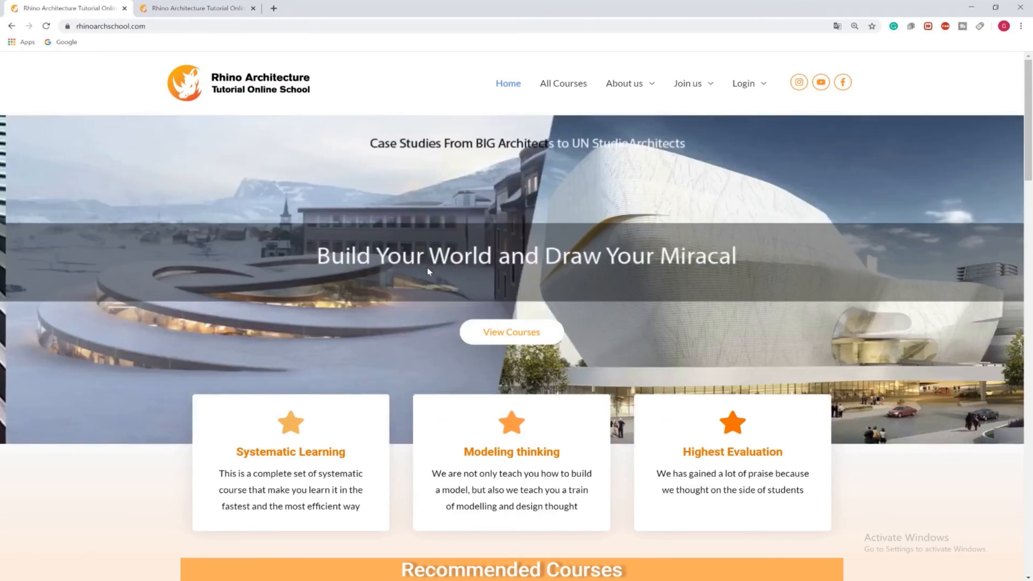
scroll(427, 269, "down", 5)
scroll(429, 270, "down", 2)
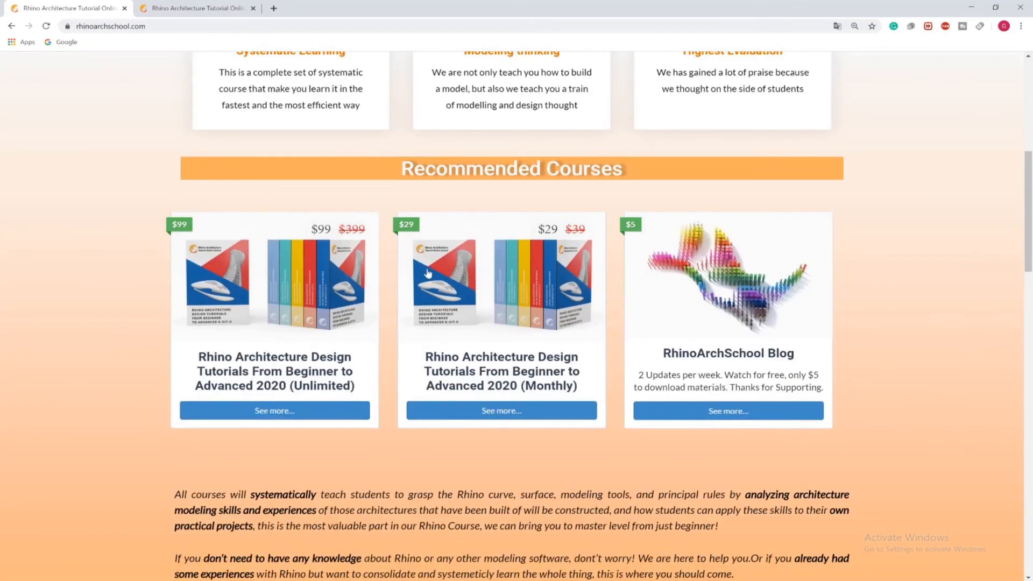
Compare the Unlimited and Monthly versions of the Rhino Architecture Design Tutorials course by highlighting the plan names in their titles.
left_click_drag(356, 386, 292, 386)
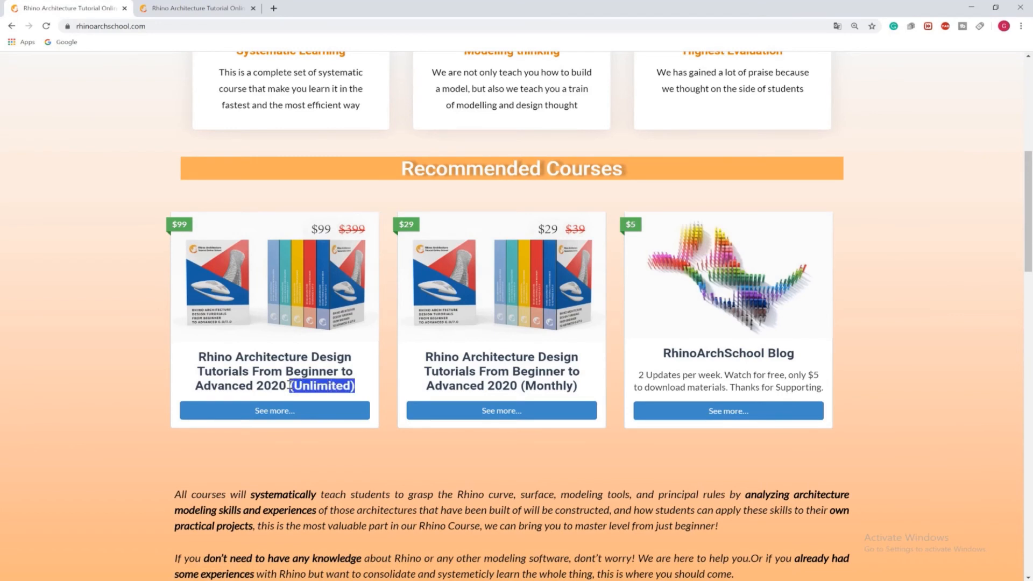
left_click(313, 387)
left_click_drag(580, 386, 534, 386)
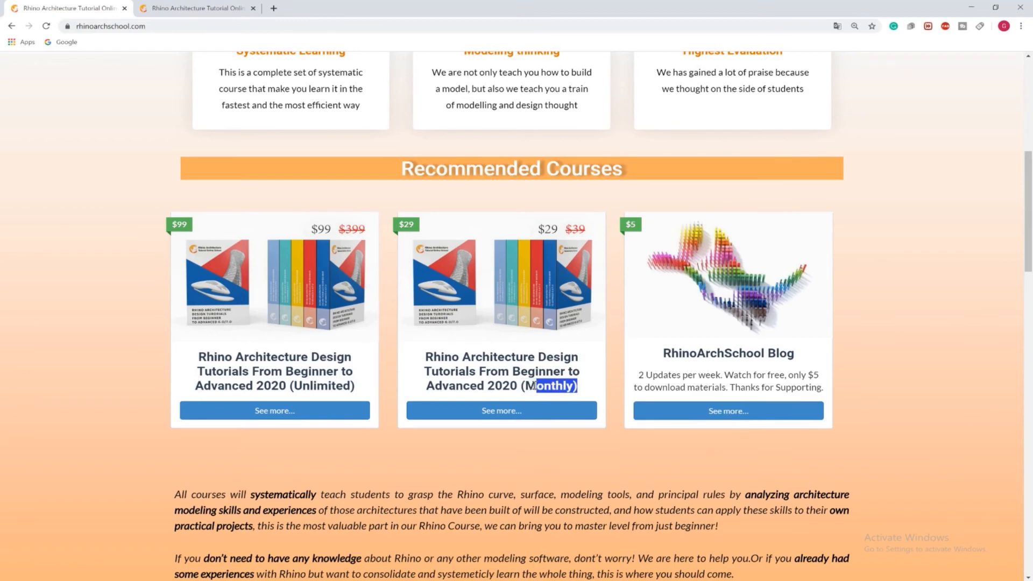
left_click(493, 386)
Open the Unlimited course's page and examine its curriculum materials and the lesson list under Course Content.
left_click(301, 411)
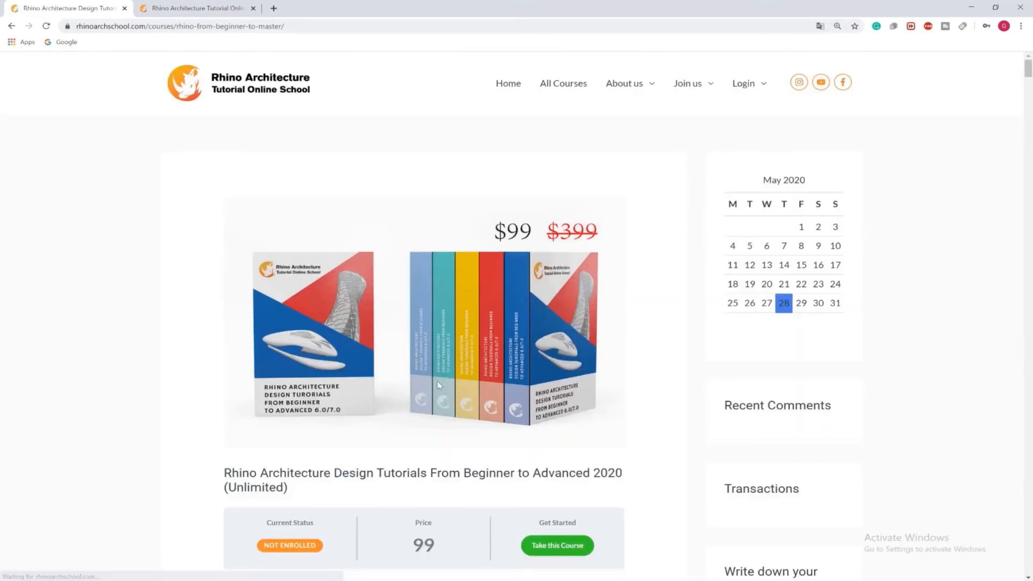
scroll(488, 393, "down", 3)
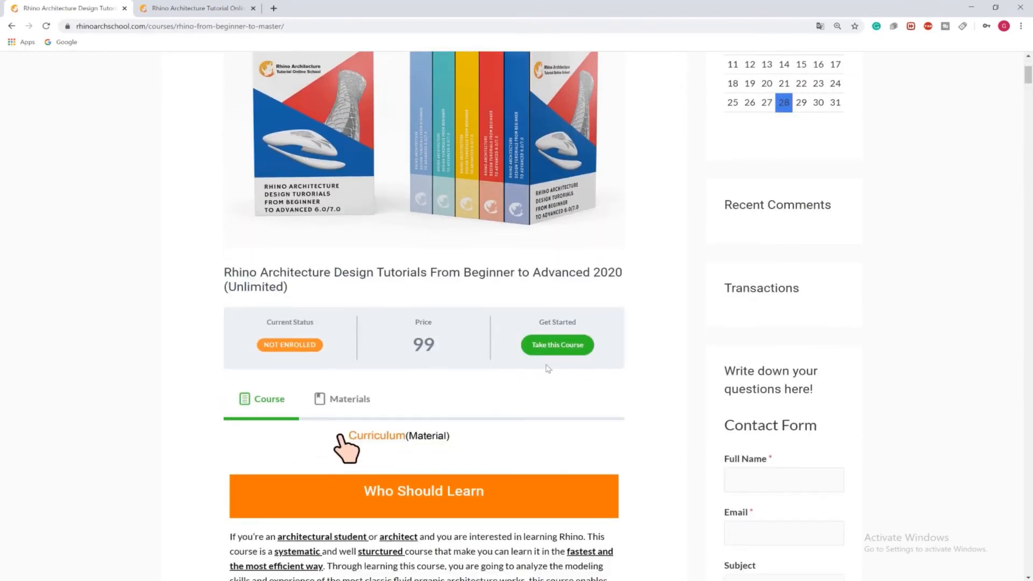
left_click(355, 400)
scroll(376, 436, "down", 9)
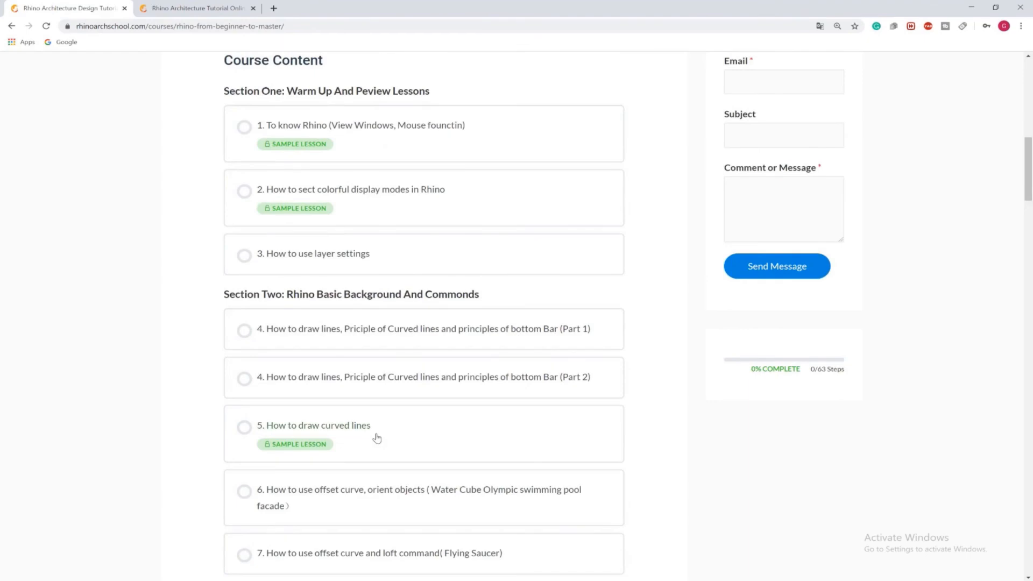
Return to the Unlimited course's description and look through its introduction and architectural case studies down to the Grasshopper Trailer section.
scroll(379, 438, "up", 8)
left_click(266, 347)
scroll(269, 358, "down", 8)
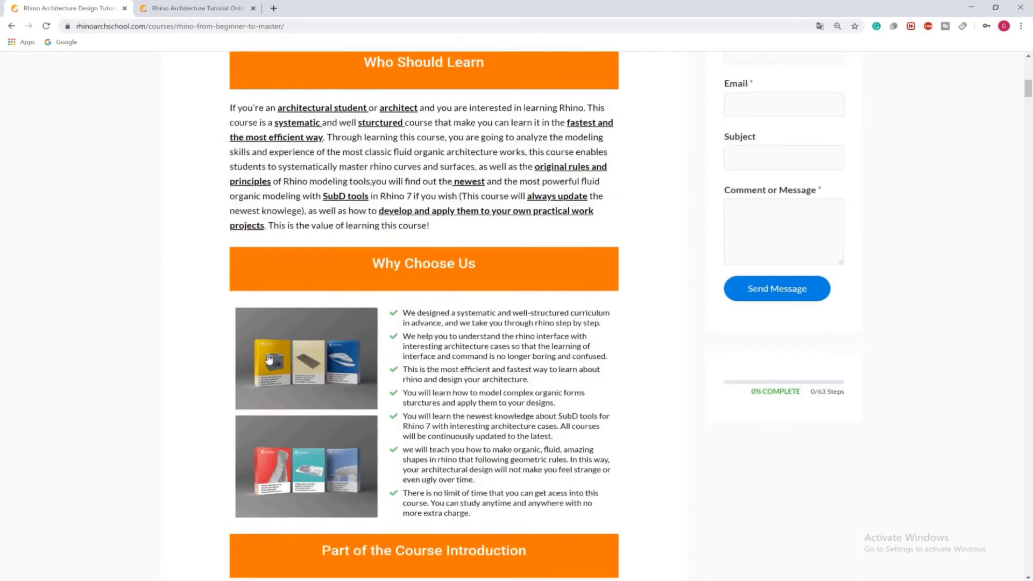
scroll(267, 356, "down", 20)
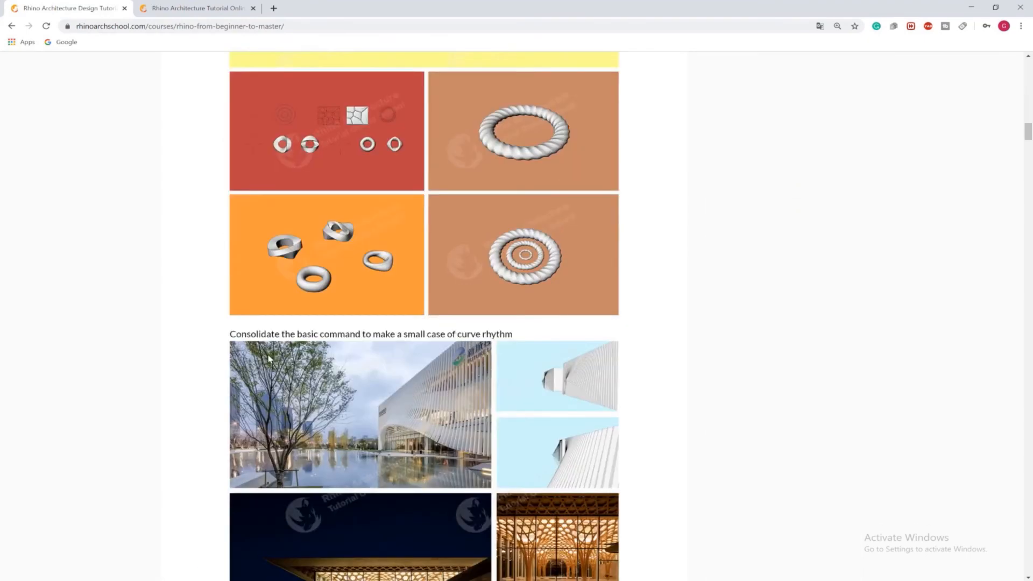
scroll(269, 359, "down", 20)
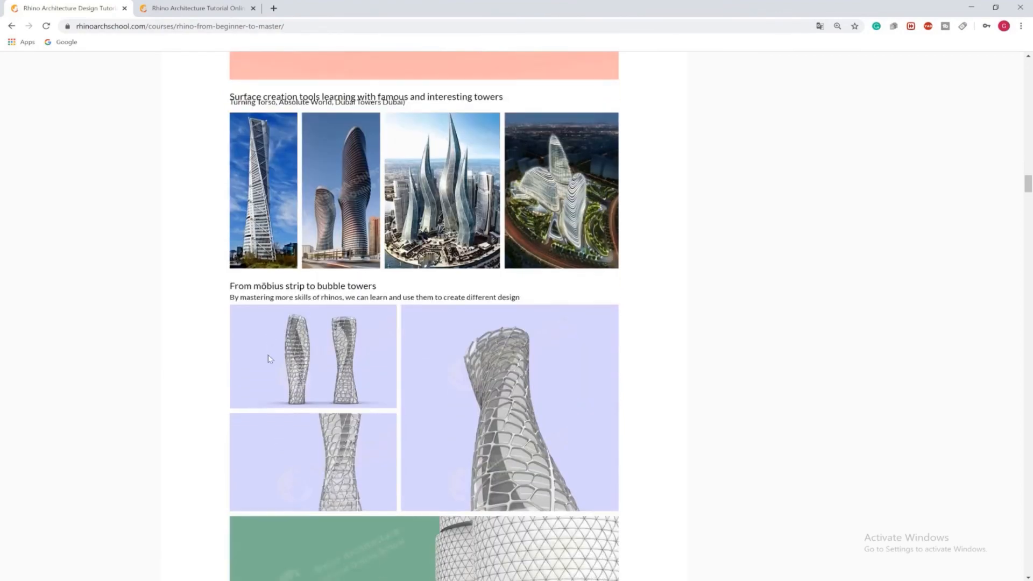
scroll(268, 358, "down", 20)
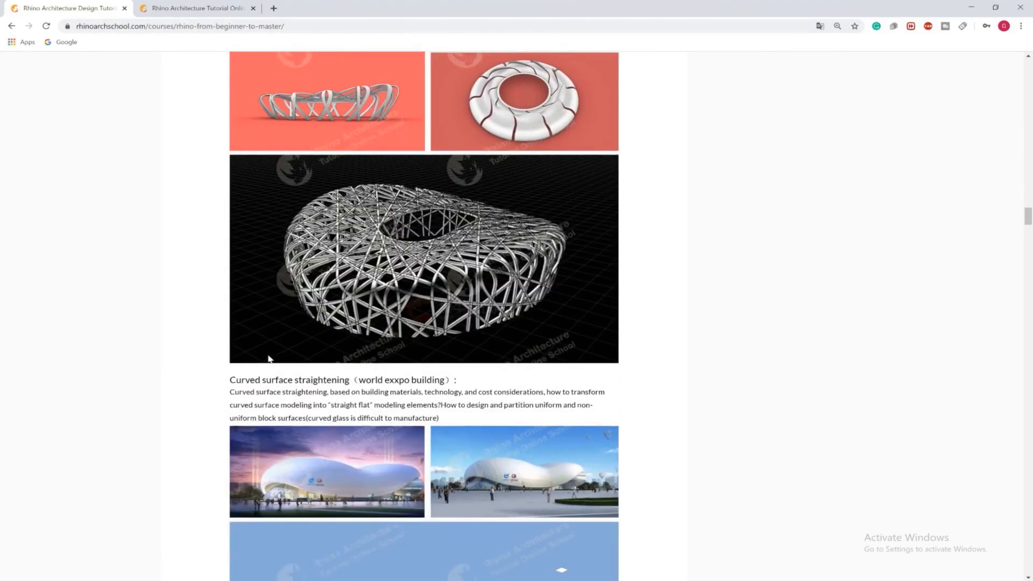
scroll(269, 359, "down", 20)
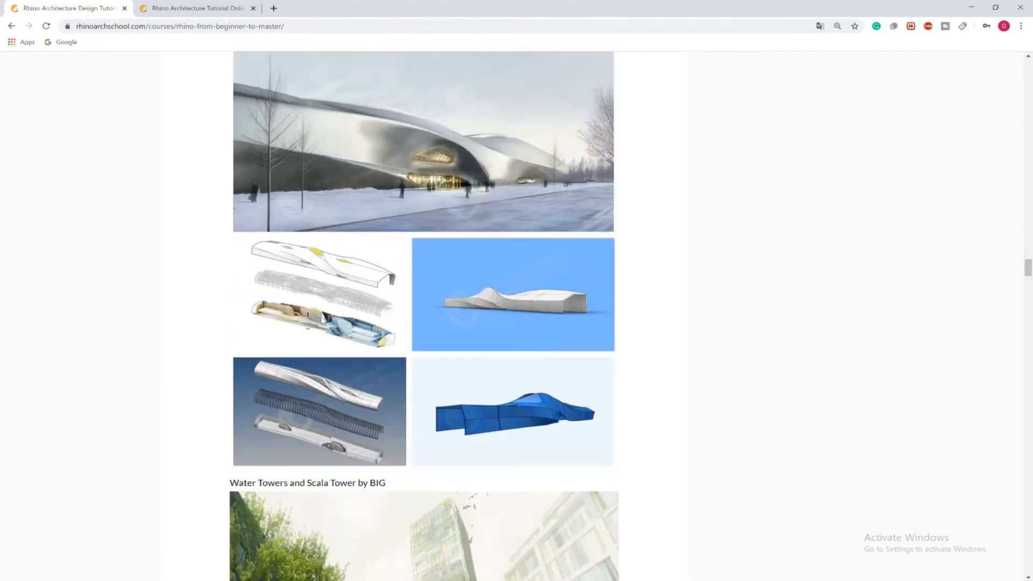
scroll(321, 320, "down", 16)
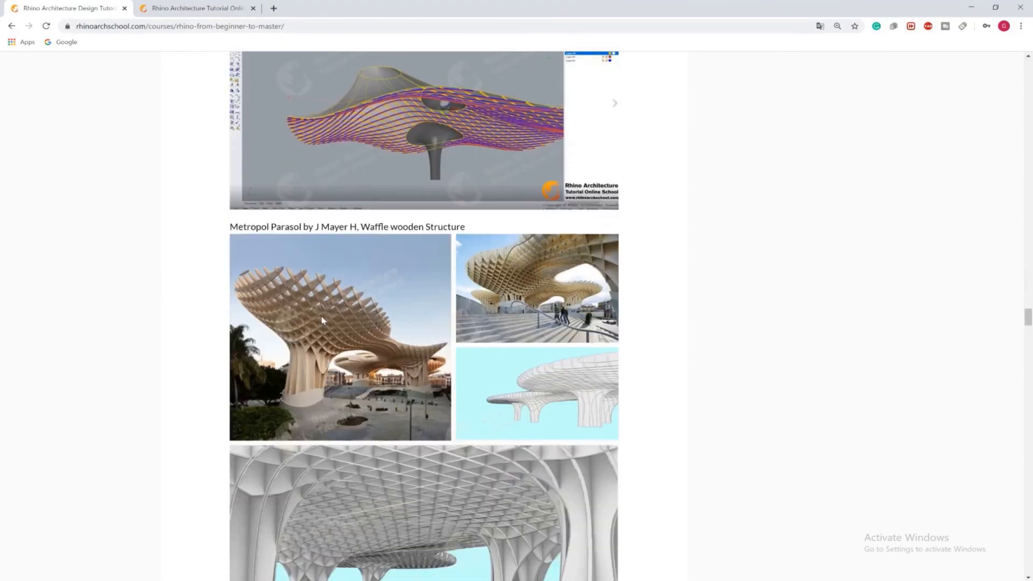
scroll(322, 320, "down", 20)
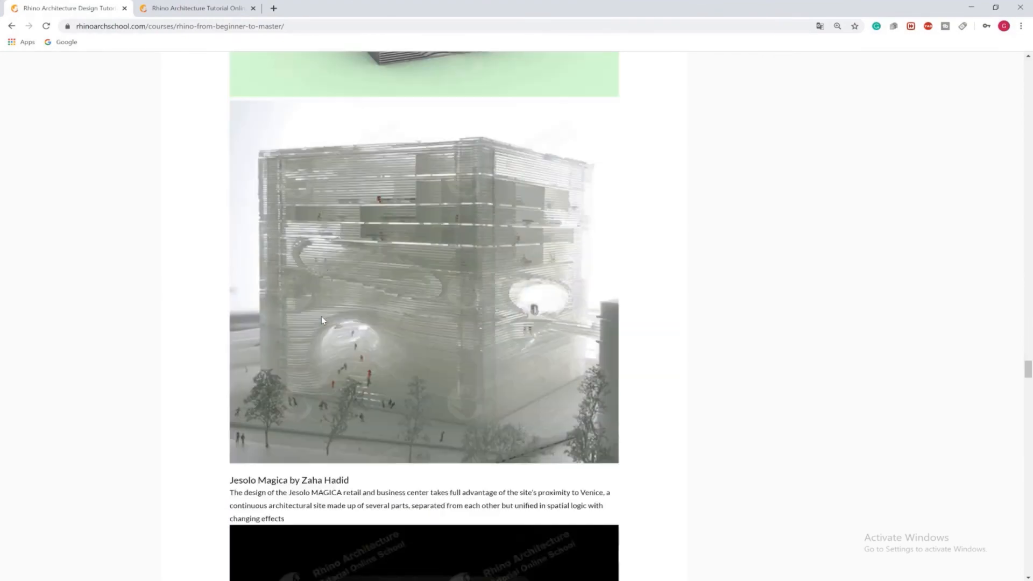
scroll(322, 320, "down", 20)
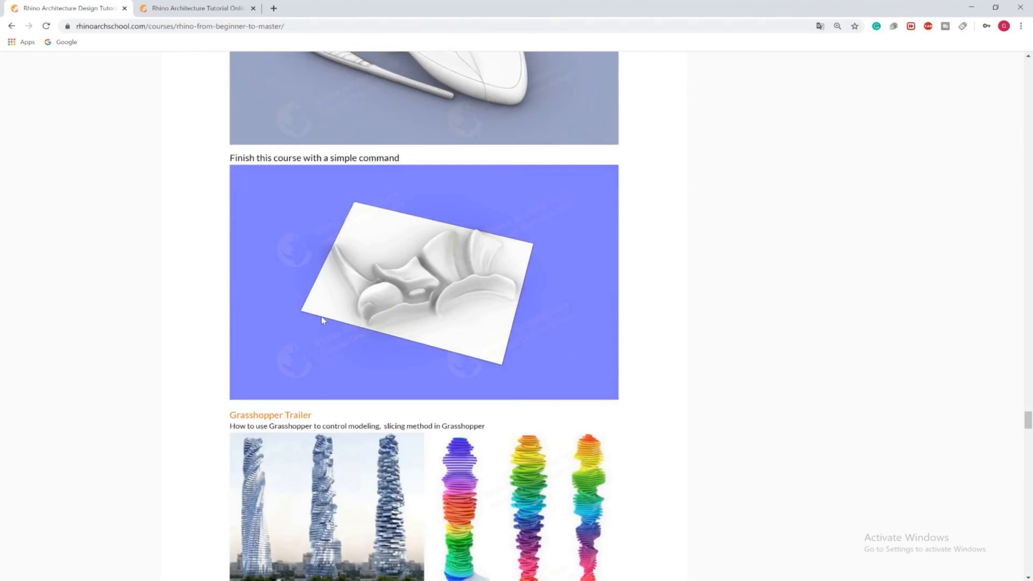
scroll(322, 321, "down", 18)
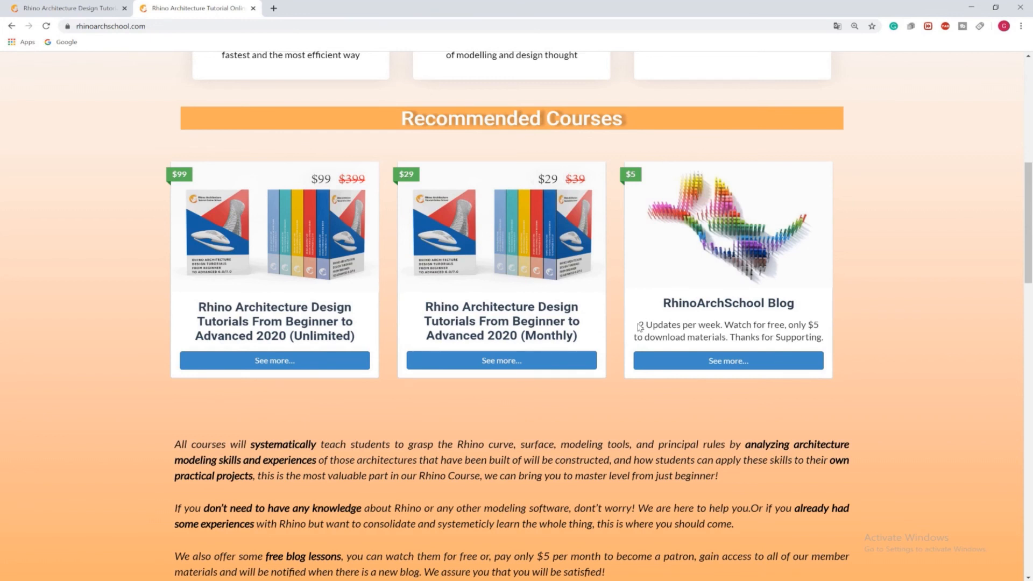
Read the RhinoArchSchool Blog card's description on the home page, highlighting its update frequency and supporter text.
left_click_drag(640, 324, 711, 324)
left_click_drag(744, 329, 825, 340)
left_click(724, 335)
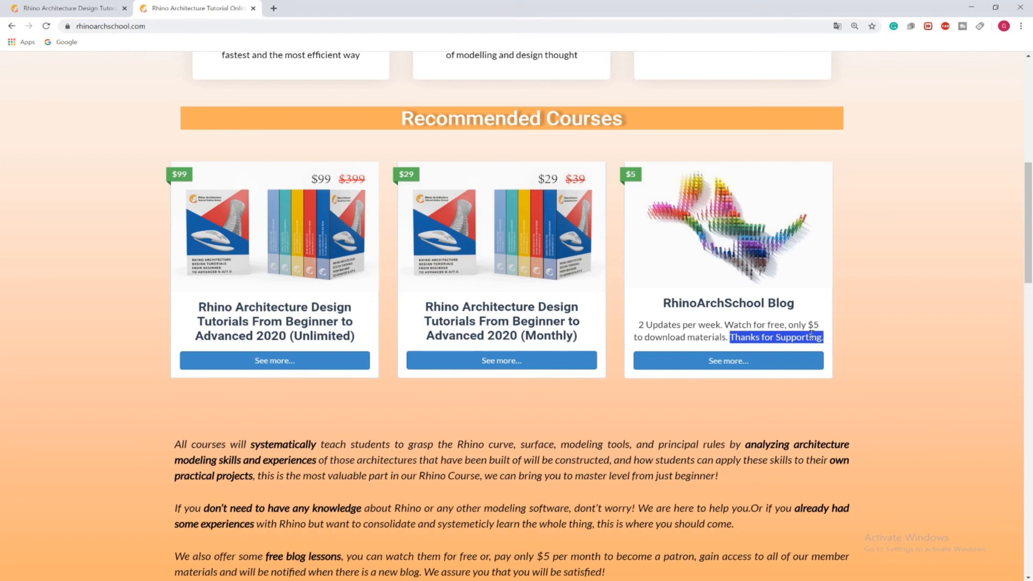
left_click(811, 335)
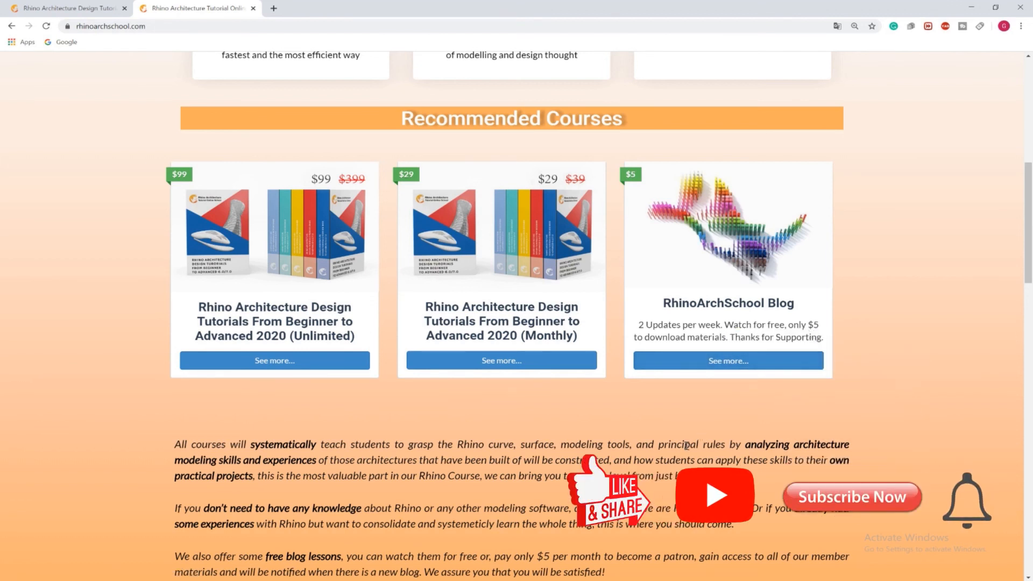